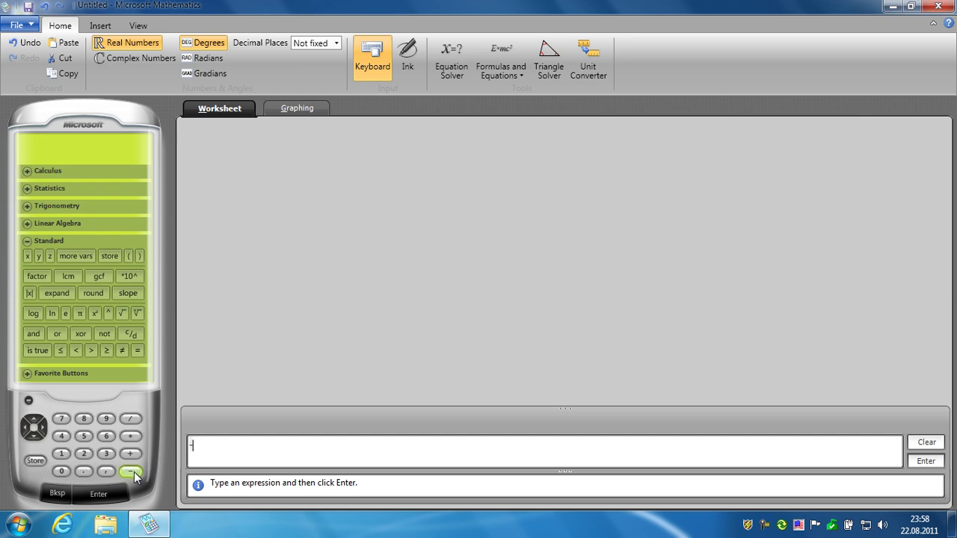
Step: Complete the expression after the minus sign as the equation -2x + 9 = 0 and solve it
click(84, 454)
click(29, 256)
click(127, 456)
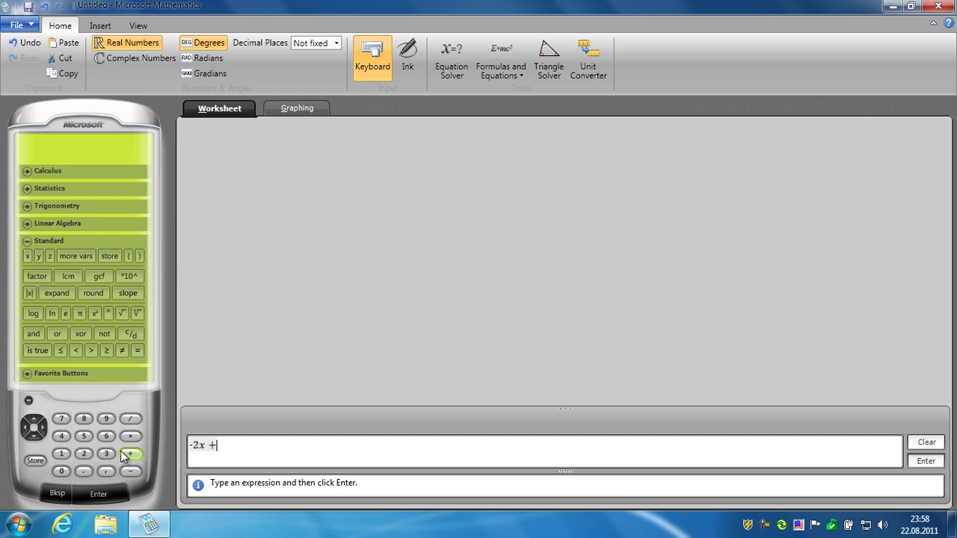
click(106, 418)
click(137, 350)
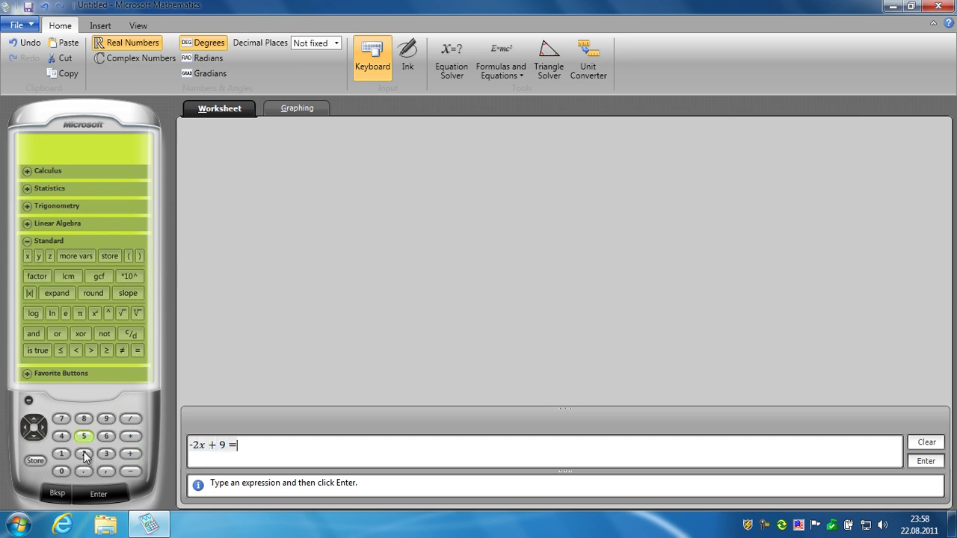
click(63, 471)
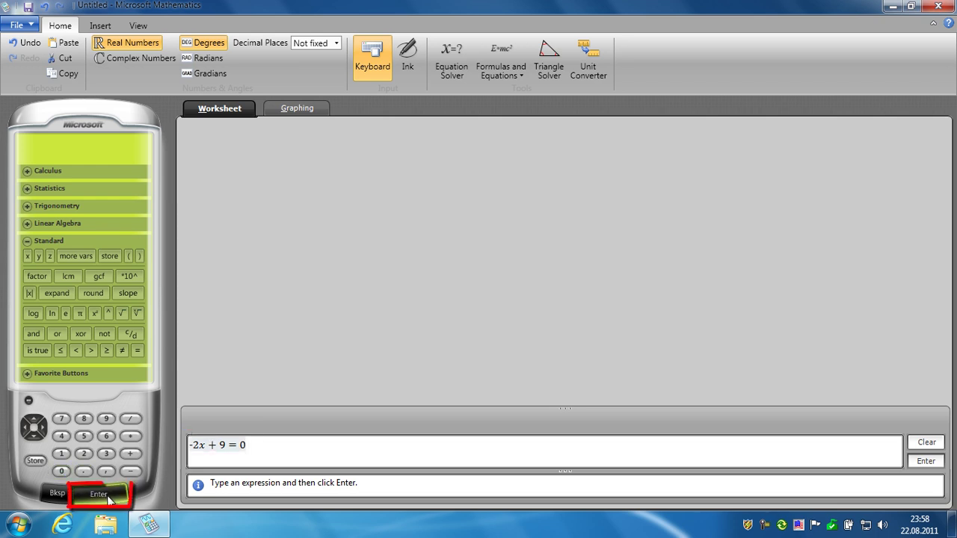
click(108, 499)
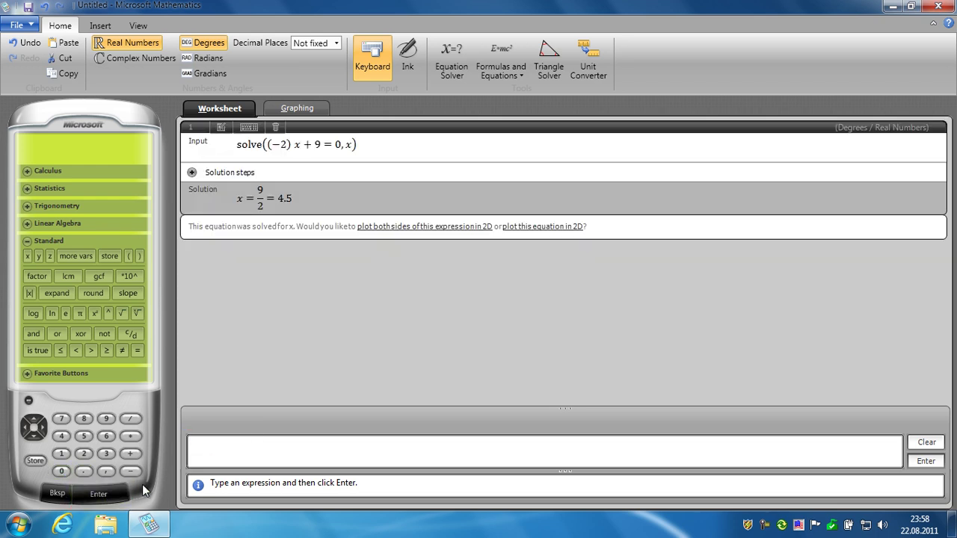
Step: Expand the solution steps of the solved equation and set the worksheet zoom to 75%
click(192, 172)
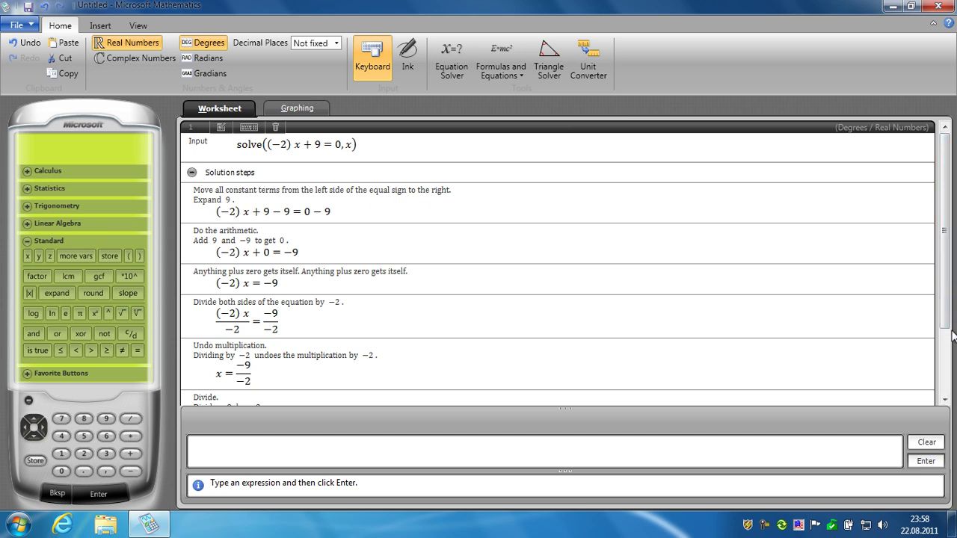
drag(946, 329, 945, 389)
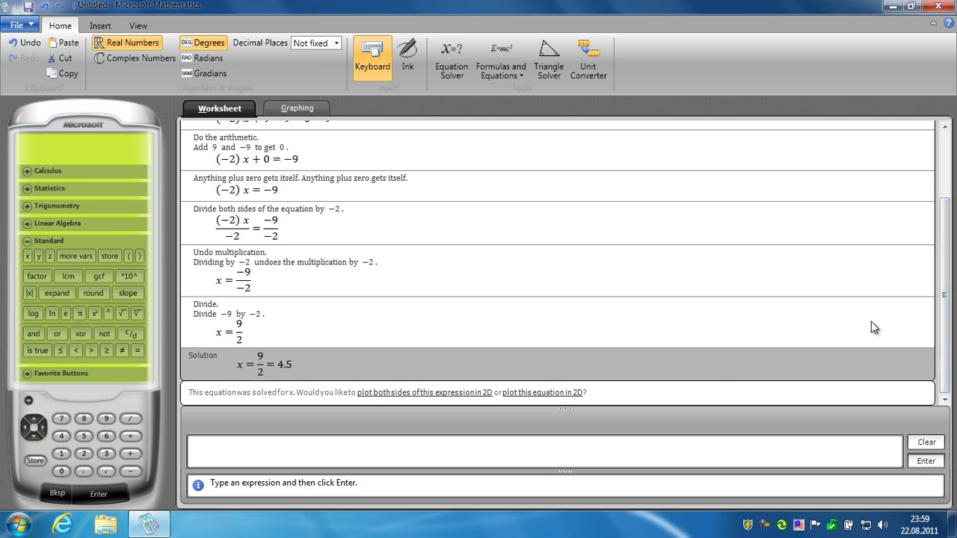
click(140, 26)
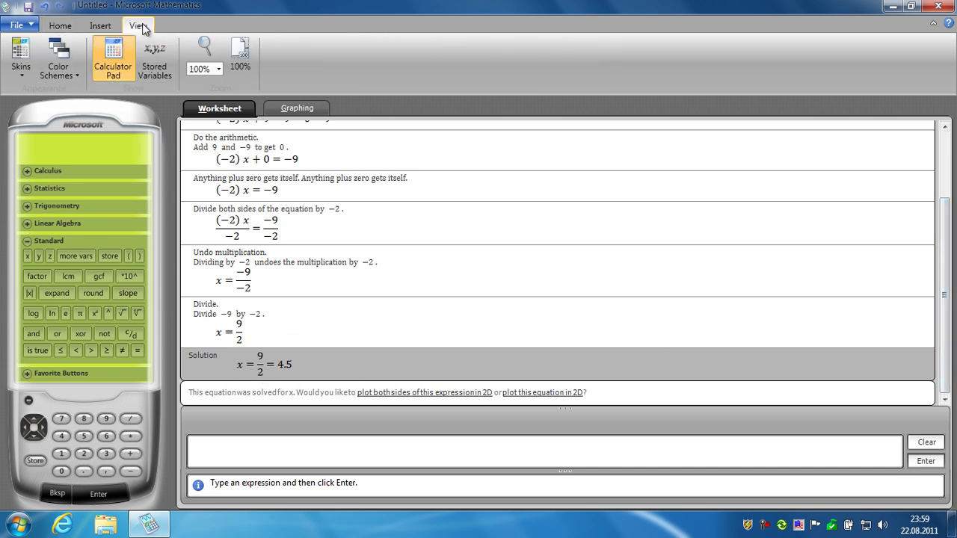
click(220, 68)
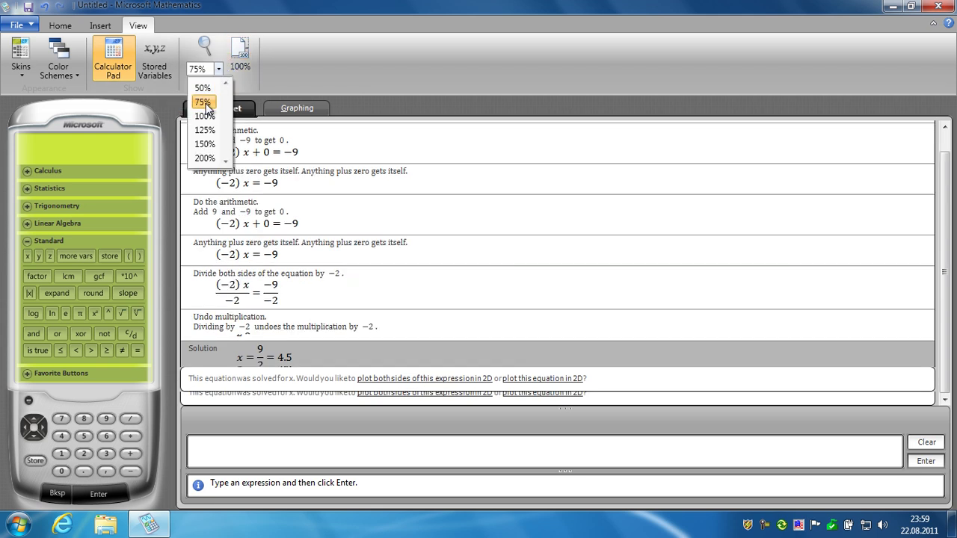
click(203, 102)
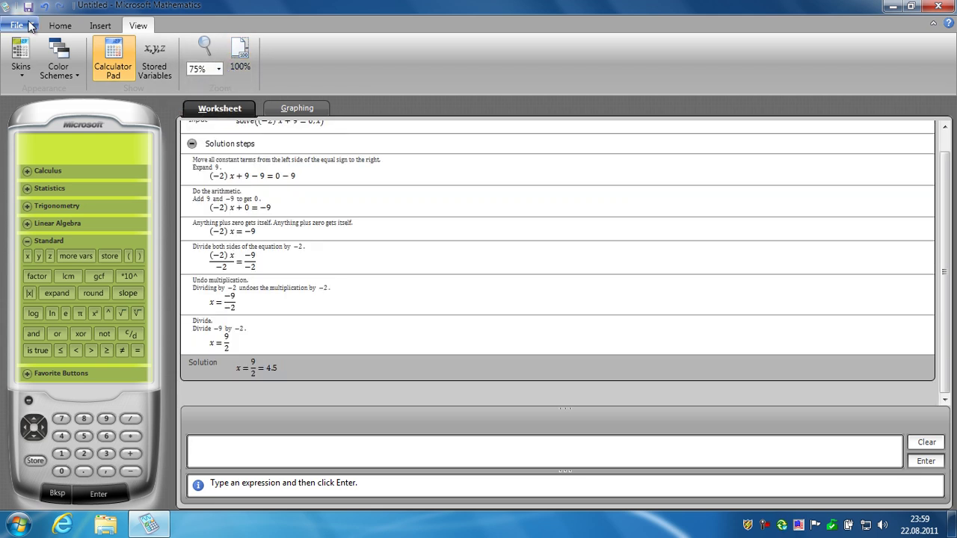
Step: Save the worksheet as orinak01 in the MSMath folder on the Desktop
click(16, 26)
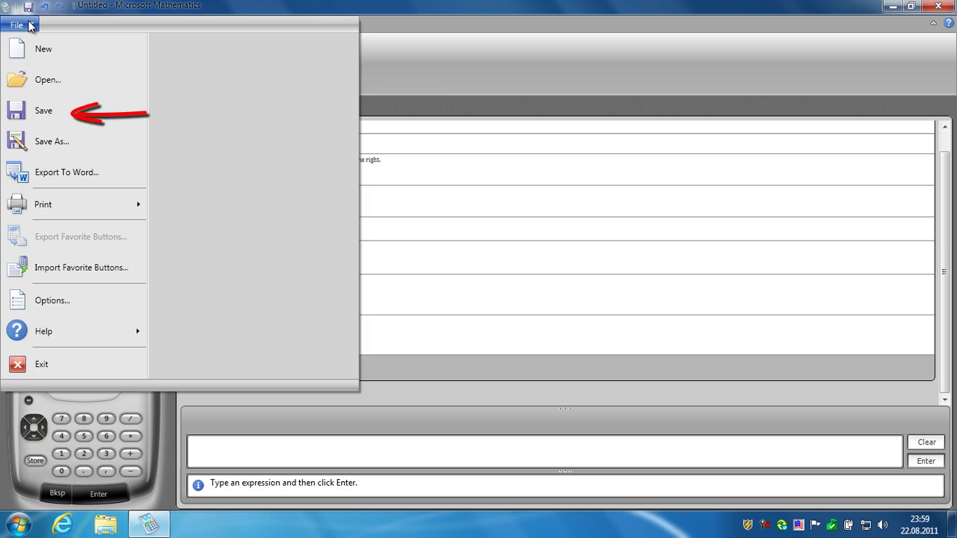
click(41, 113)
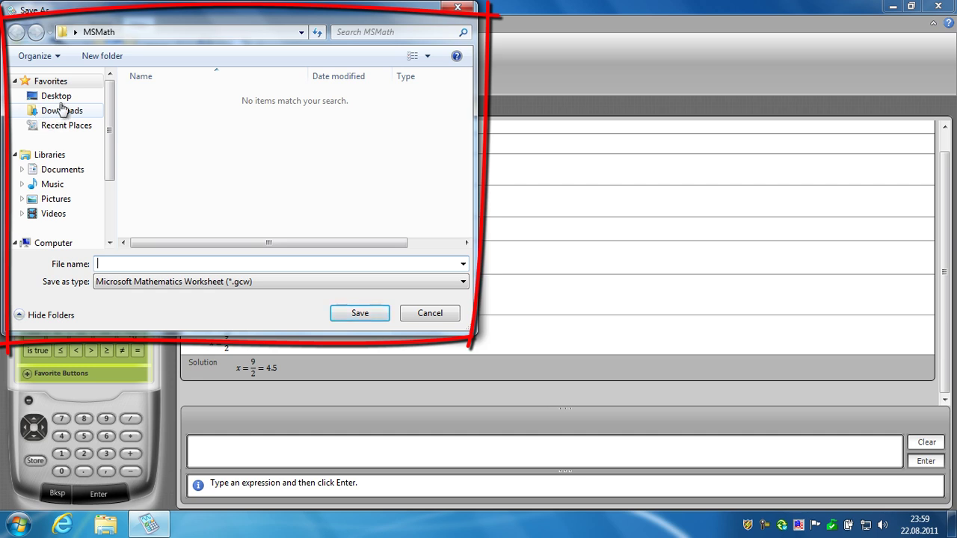
click(64, 98)
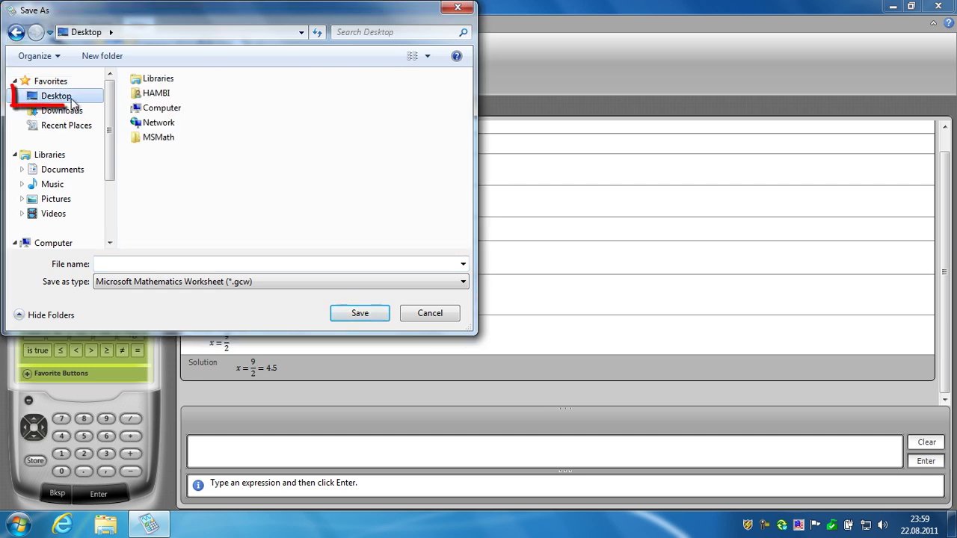
click(149, 139)
double_click(149, 139)
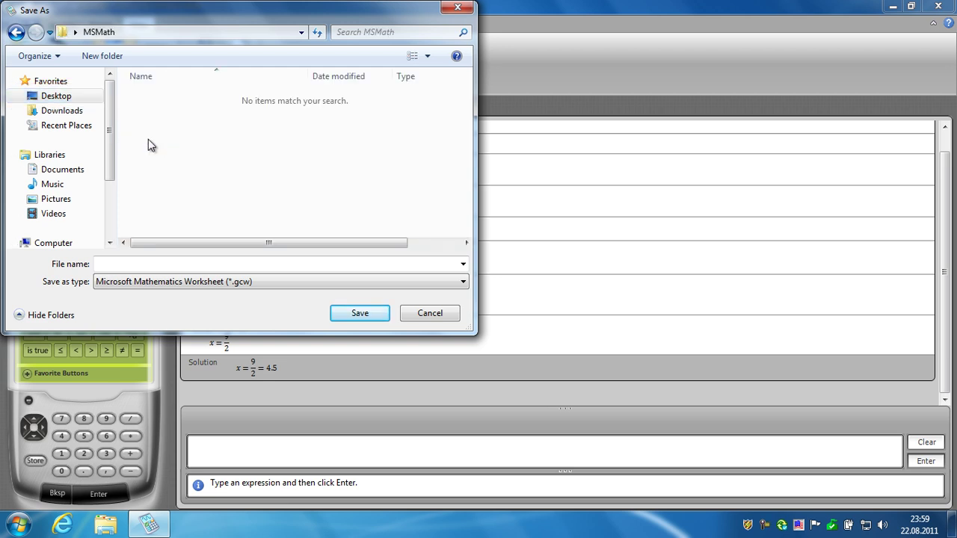
click(129, 263)
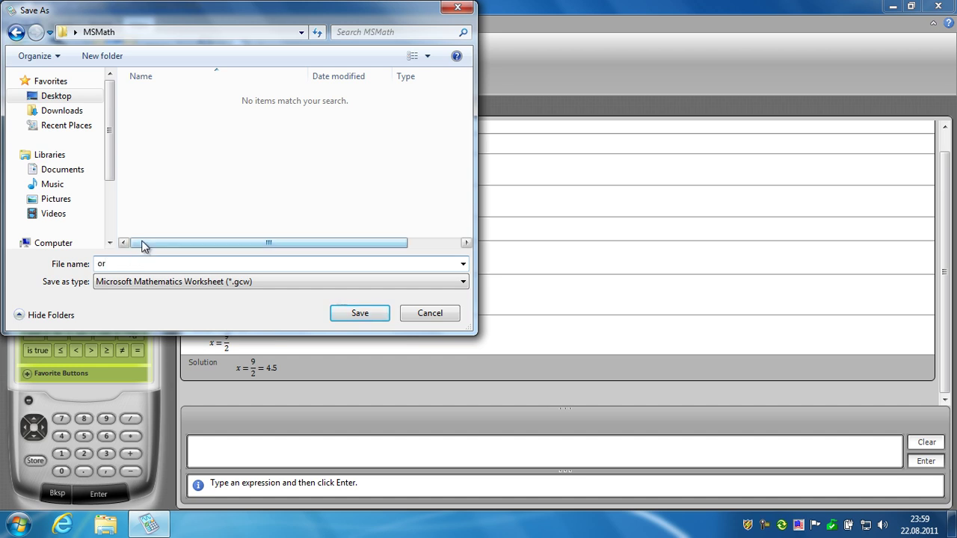
text(orinak01)
click(347, 313)
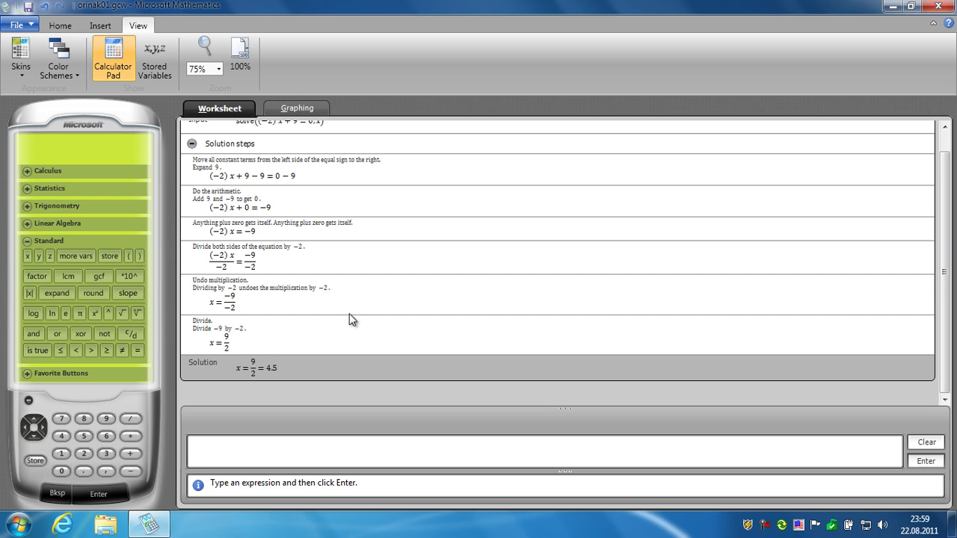
Step: Check the MSMath folder on the desktop for the saved orinak01 file and return to Microsoft Mathematics
click(891, 7)
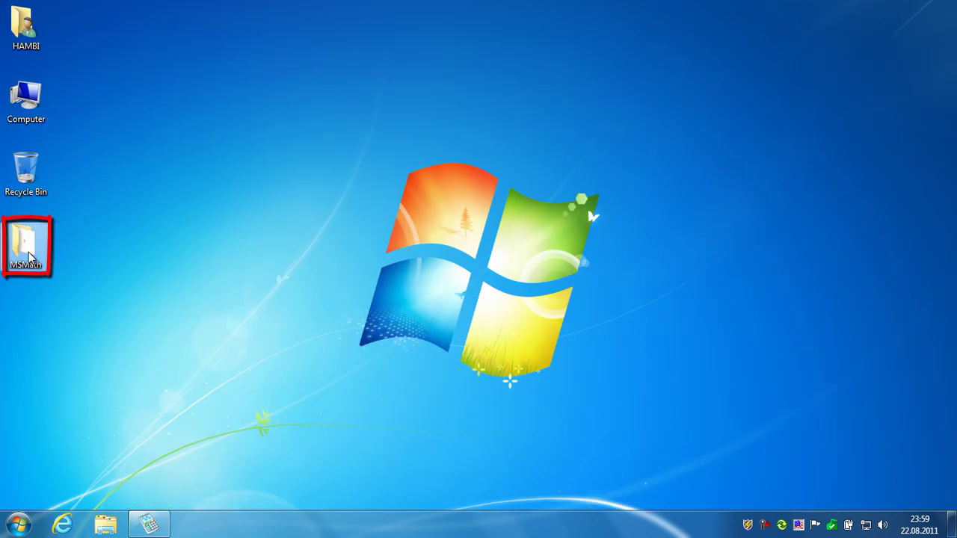
double_click(30, 258)
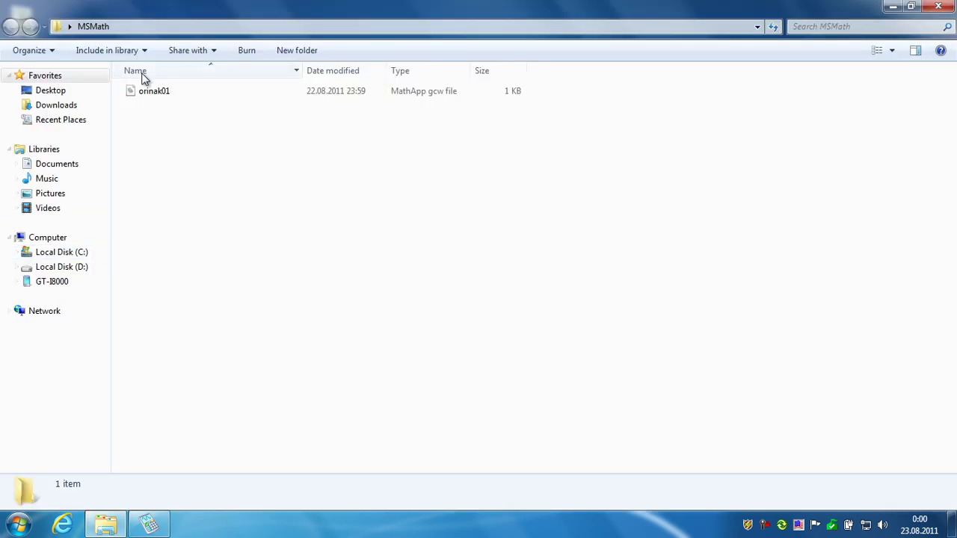
click(938, 6)
click(149, 524)
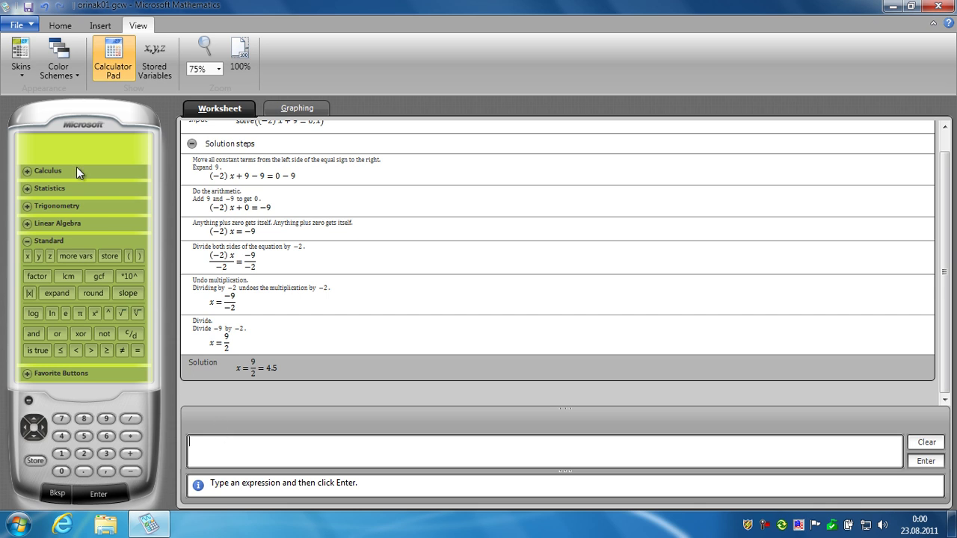
Step: Save the worksheet again under its current name and save a copy named gcajin on Local Disk (D:)
click(16, 25)
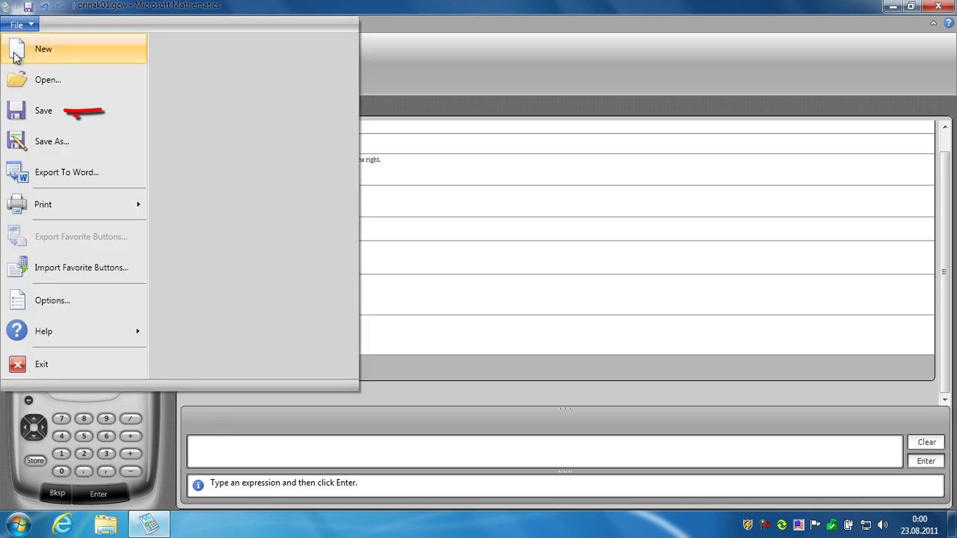
click(33, 112)
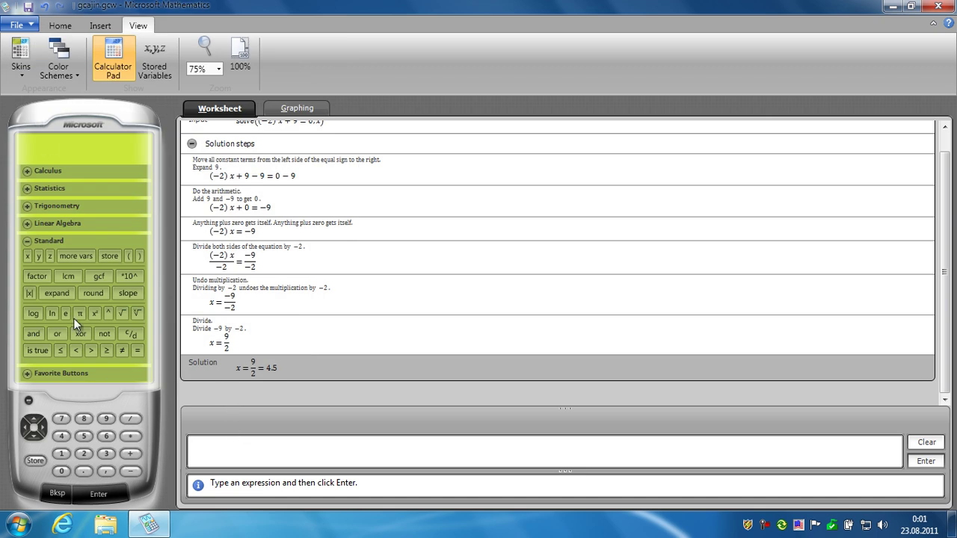
click(16, 25)
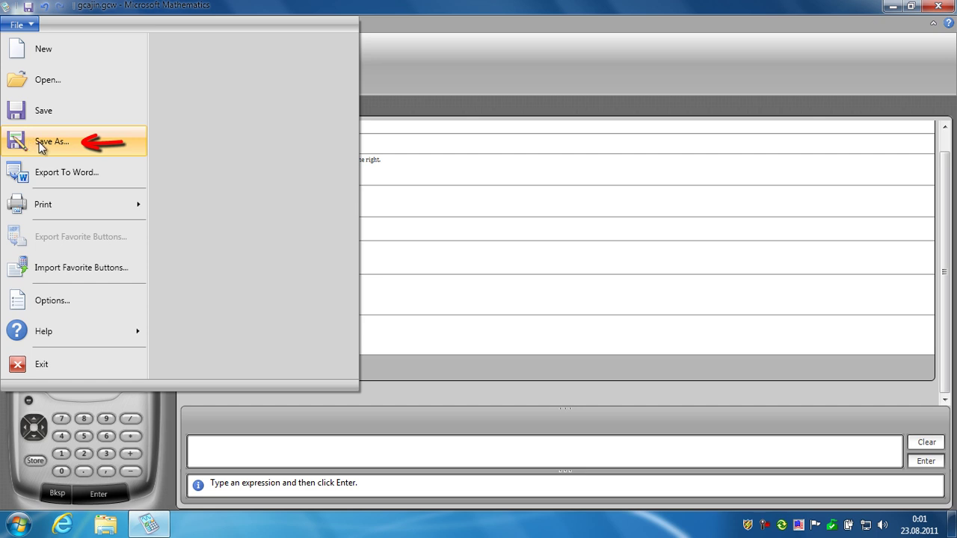
click(41, 142)
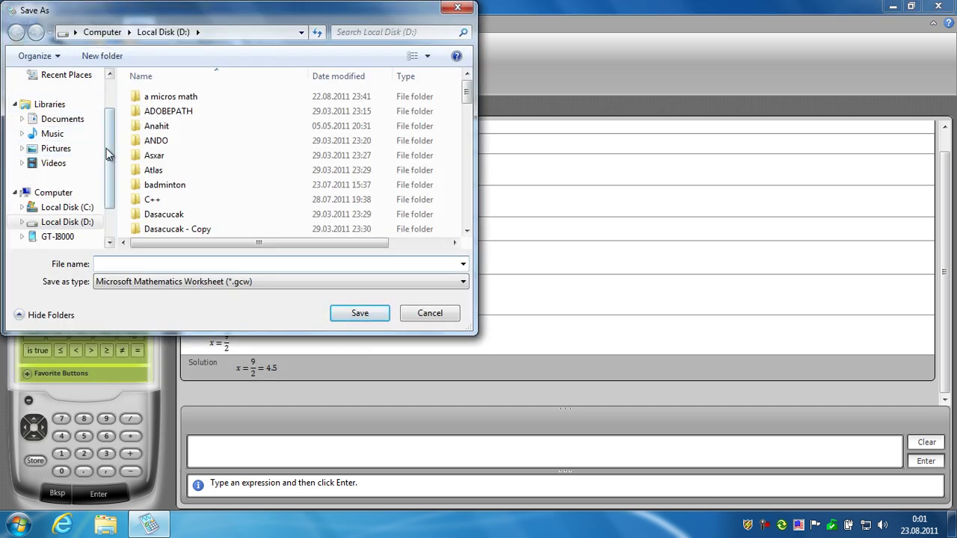
scroll(106, 172, down, 1)
click(91, 182)
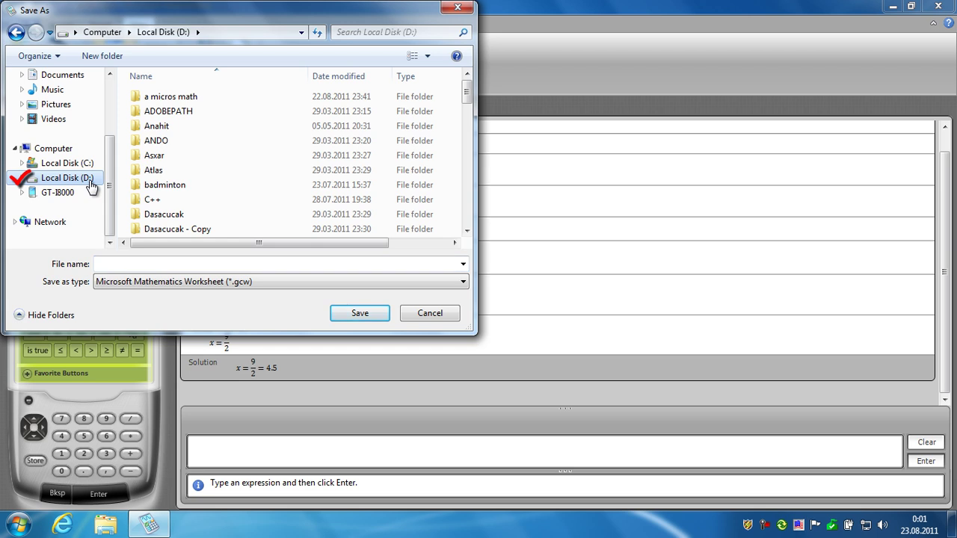
click(126, 266)
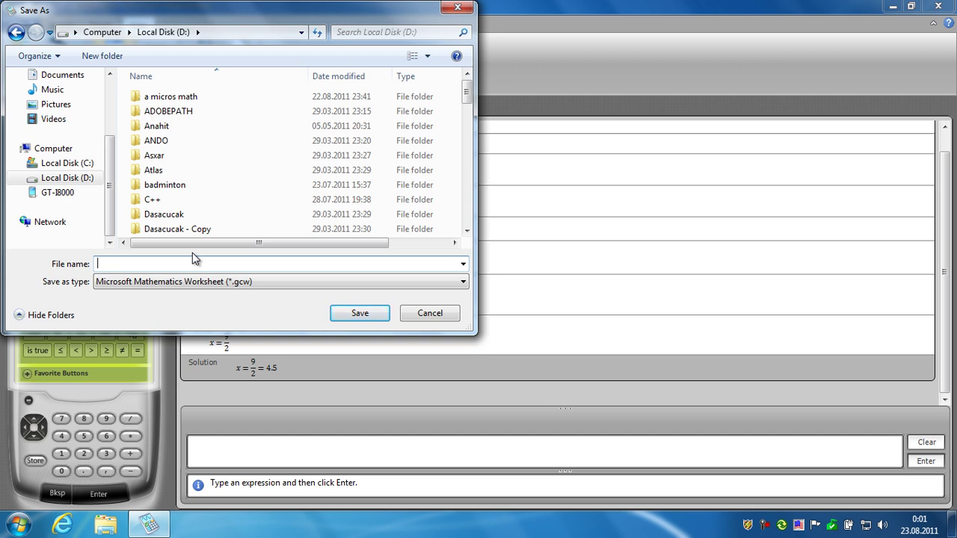
text(gcajin)
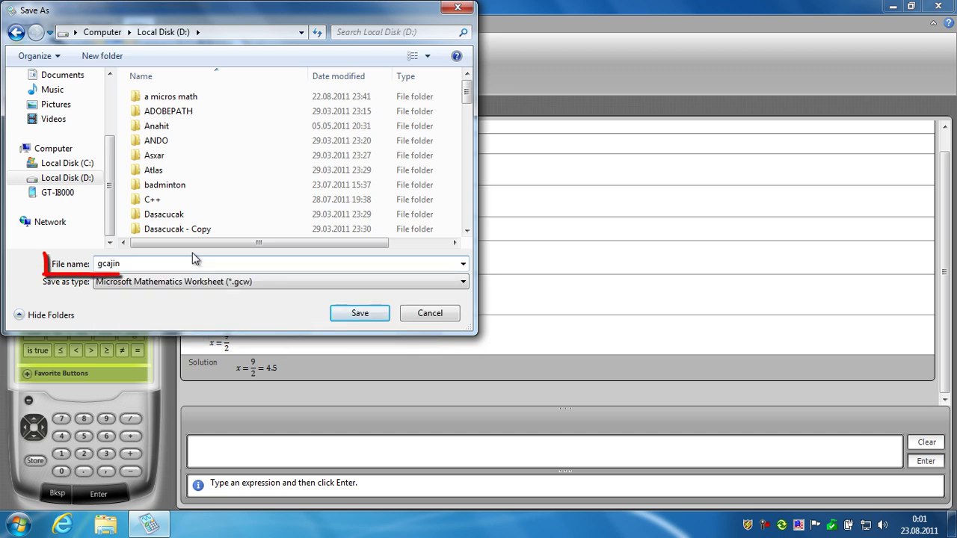
click(360, 317)
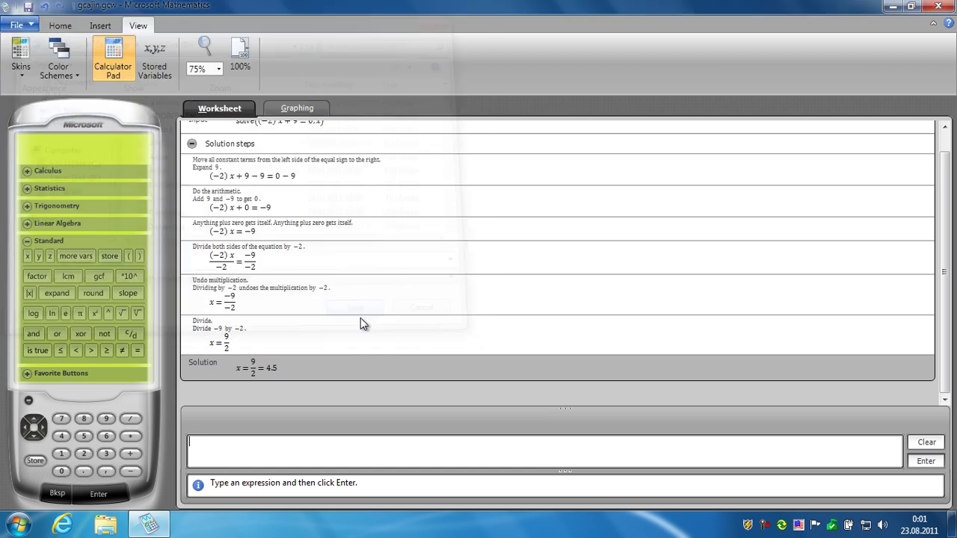
Step: Switch to the Windows desktop and check Local Disk (D:) for the gcajin file, closing the folder window when done
click(893, 7)
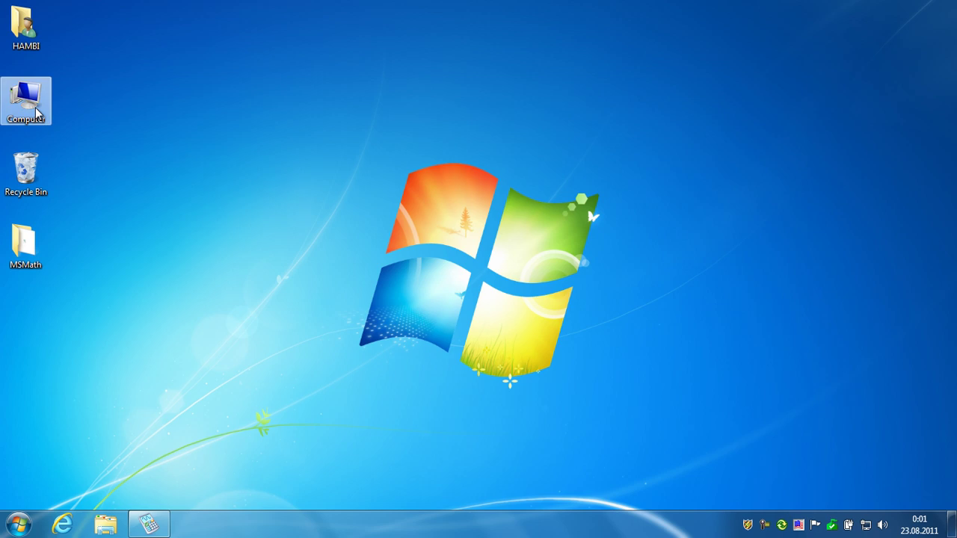
double_click(37, 112)
double_click(345, 114)
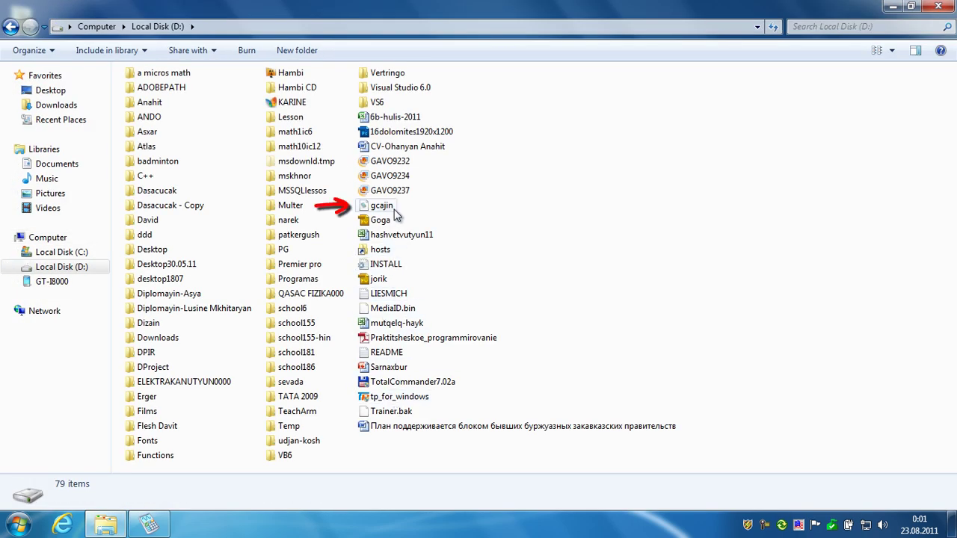
click(383, 205)
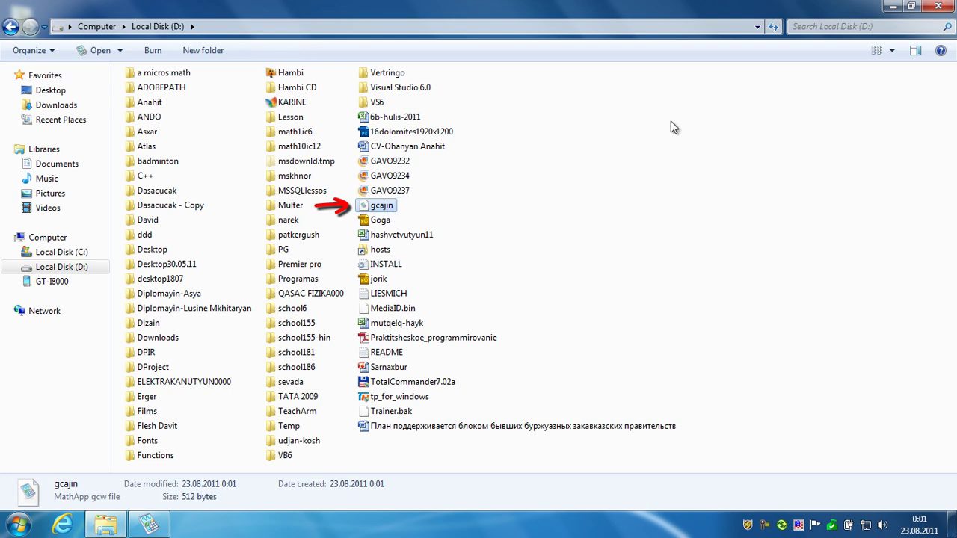
click(939, 7)
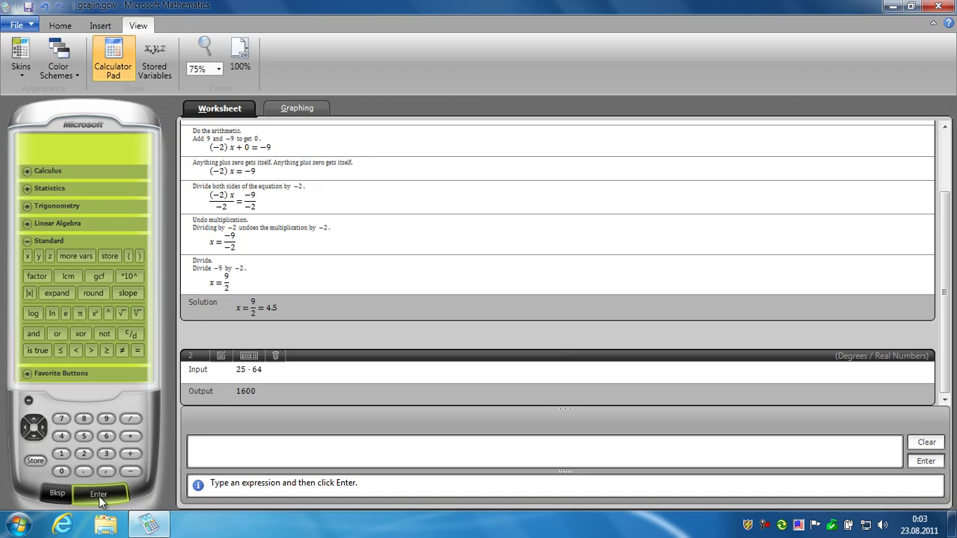
Step: Save the changes to the current worksheet and open orinak01 from the MSMath folder on the Desktop
click(33, 28)
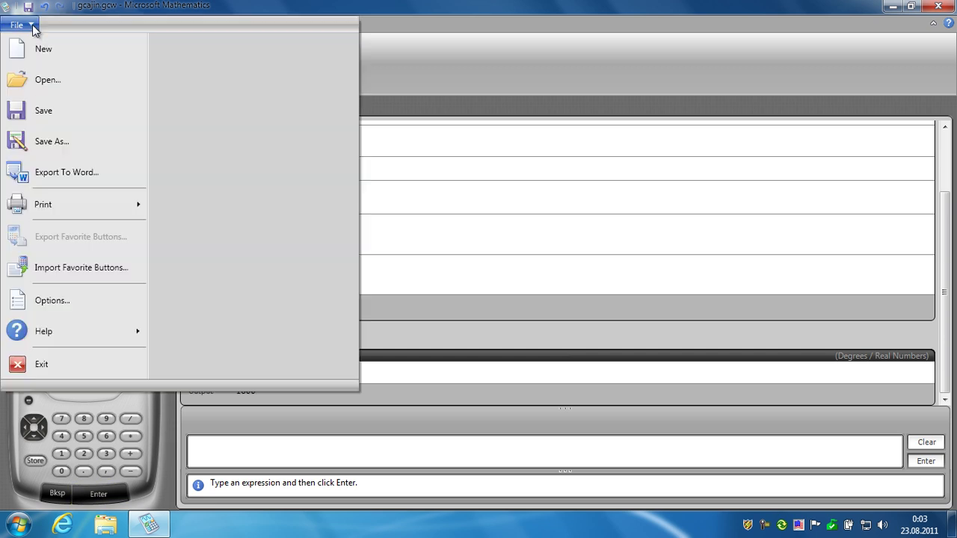
click(39, 81)
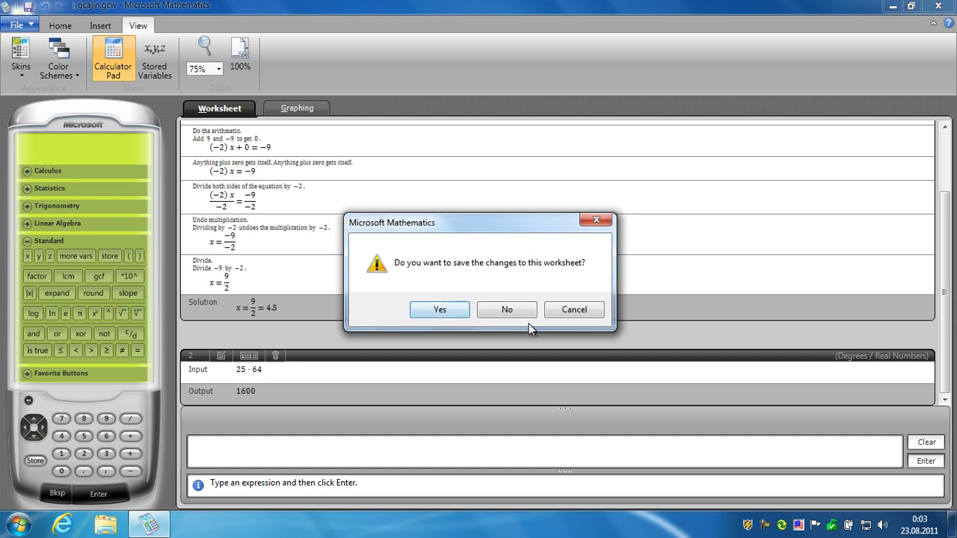
click(443, 313)
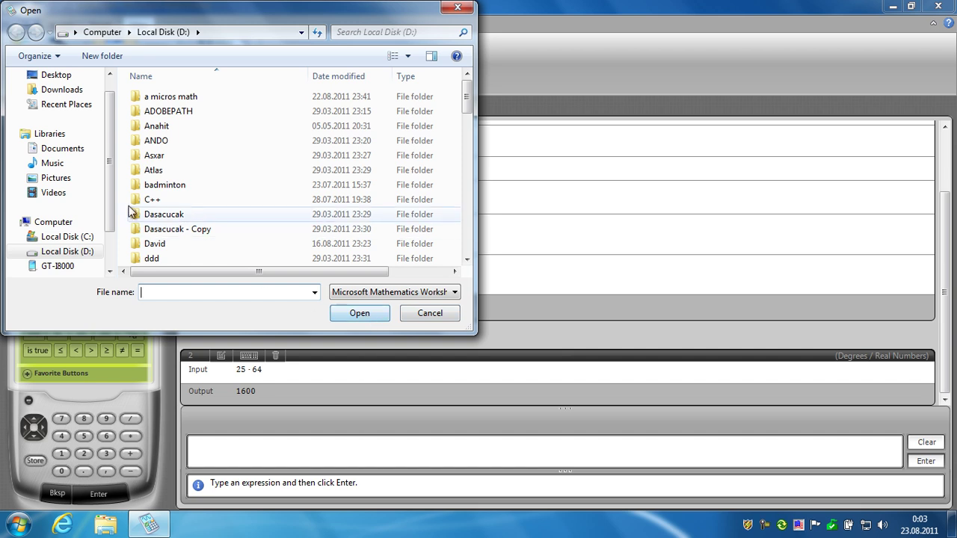
scroll(108, 172, up, 1)
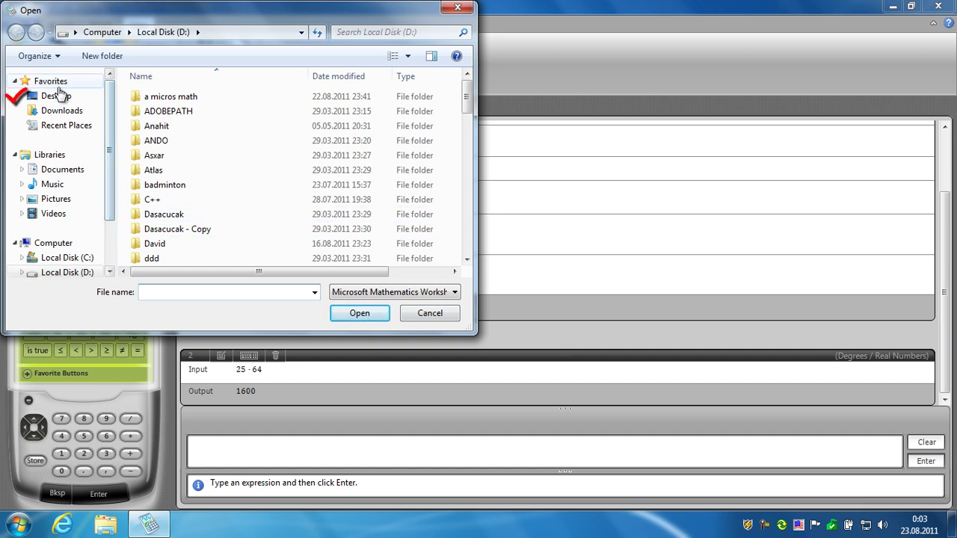
click(58, 97)
double_click(156, 141)
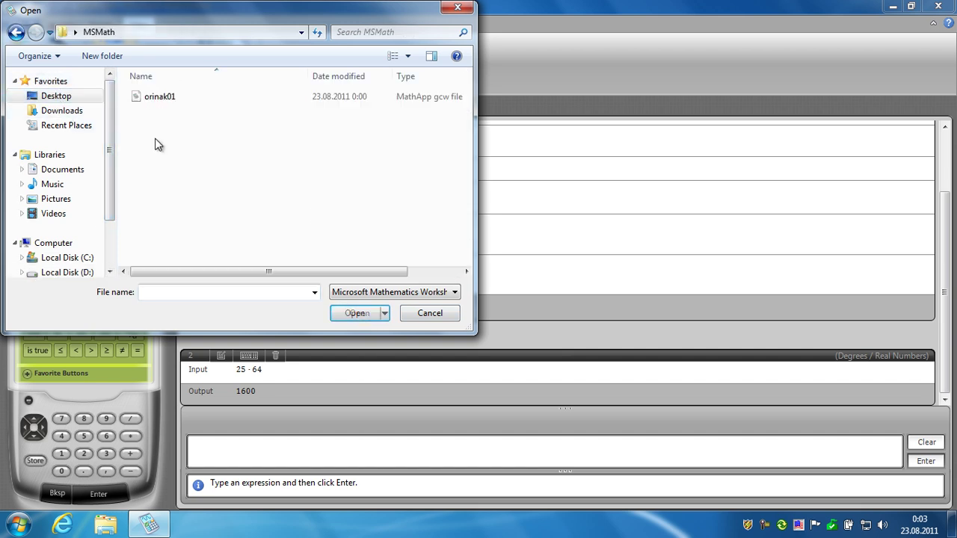
click(155, 99)
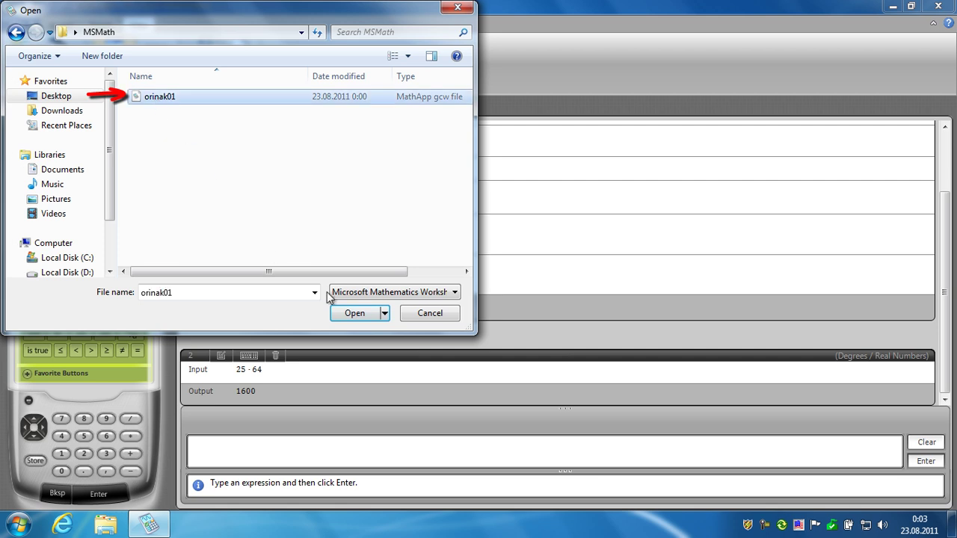
click(356, 315)
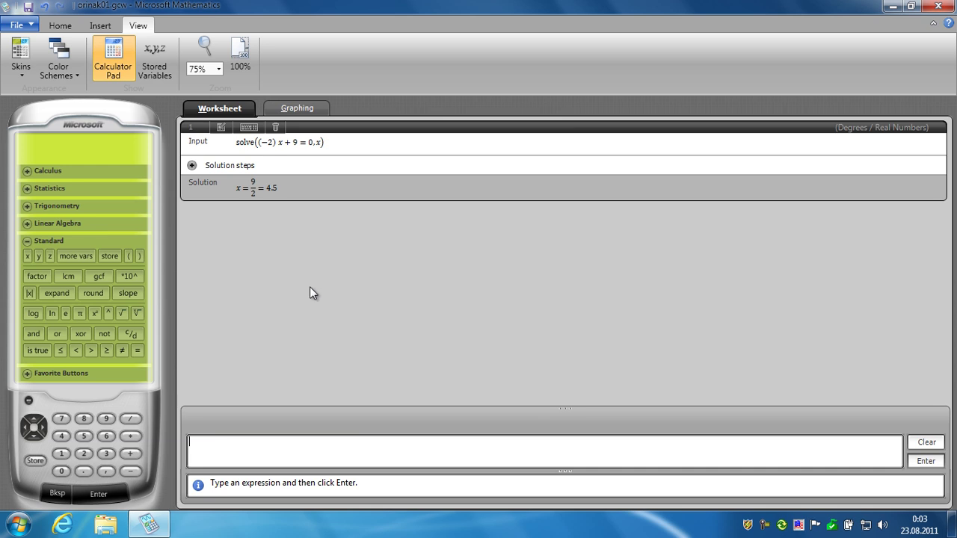
Step: Expand the equation's solution steps and export the worksheet to Word as orinak01w in the MSMath folder on the Desktop
click(192, 166)
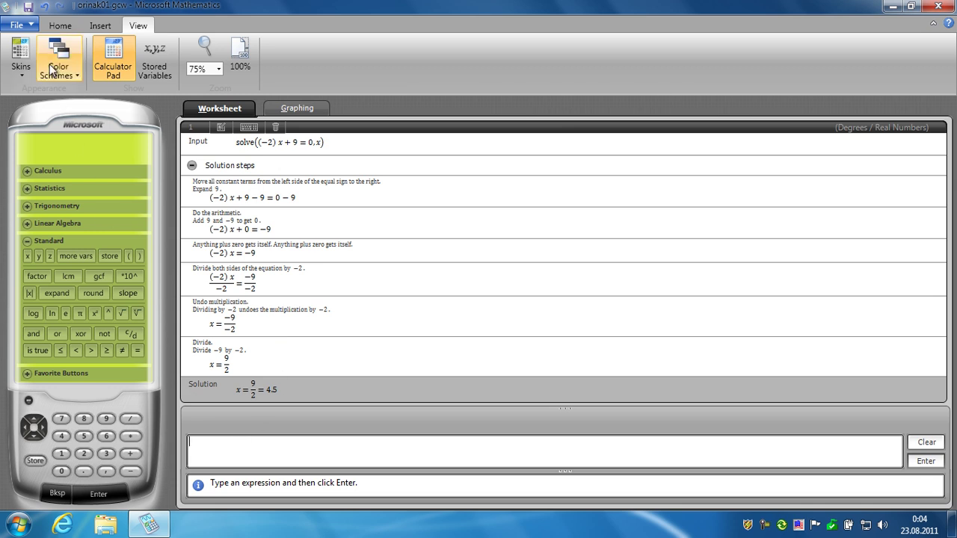
click(33, 24)
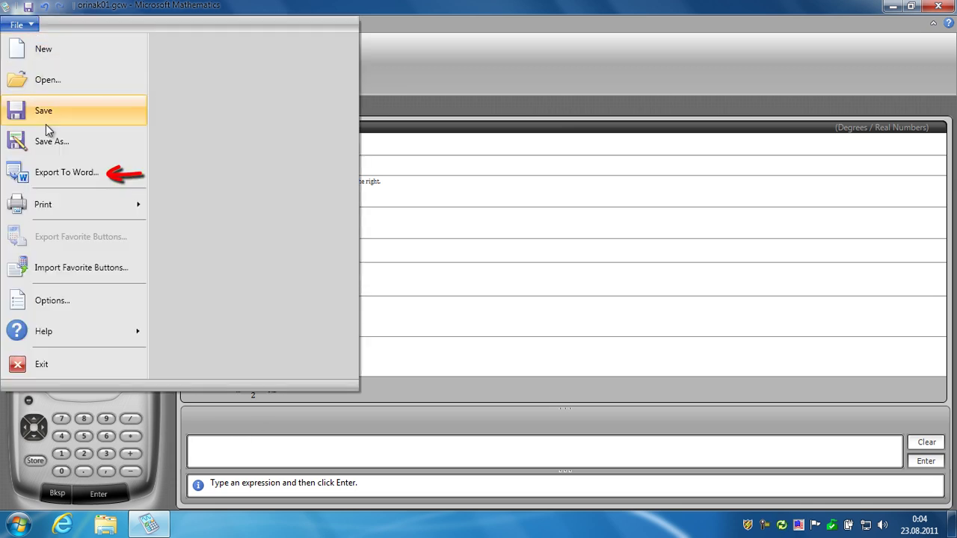
click(75, 173)
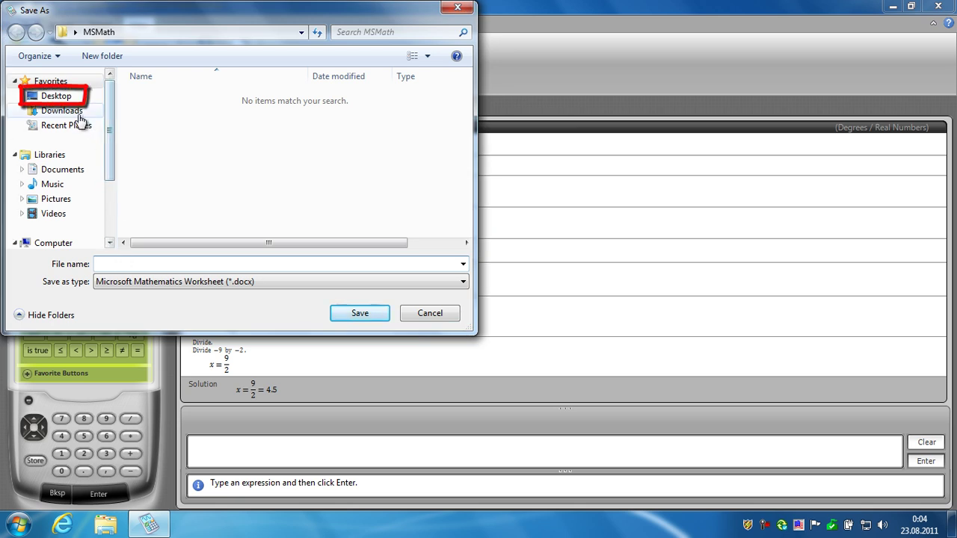
click(56, 96)
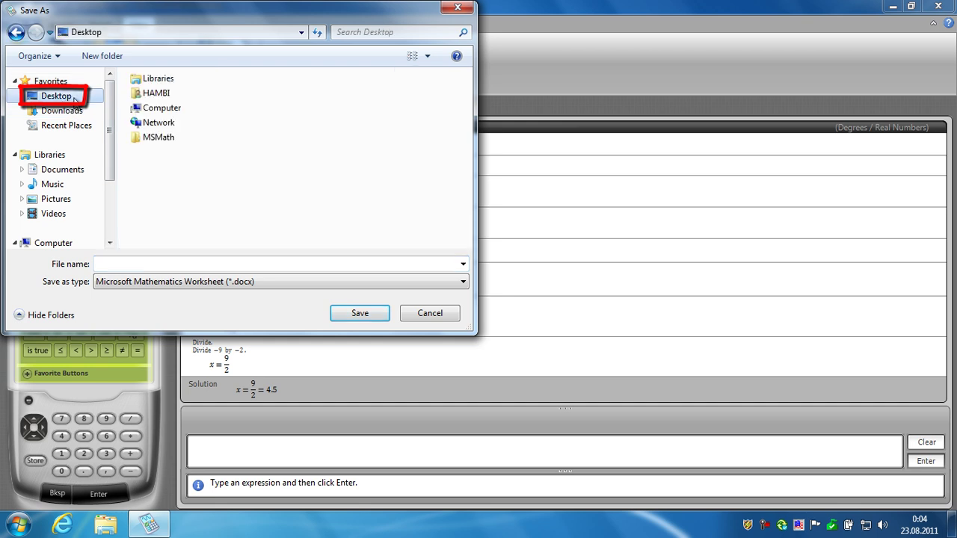
double_click(154, 139)
click(120, 263)
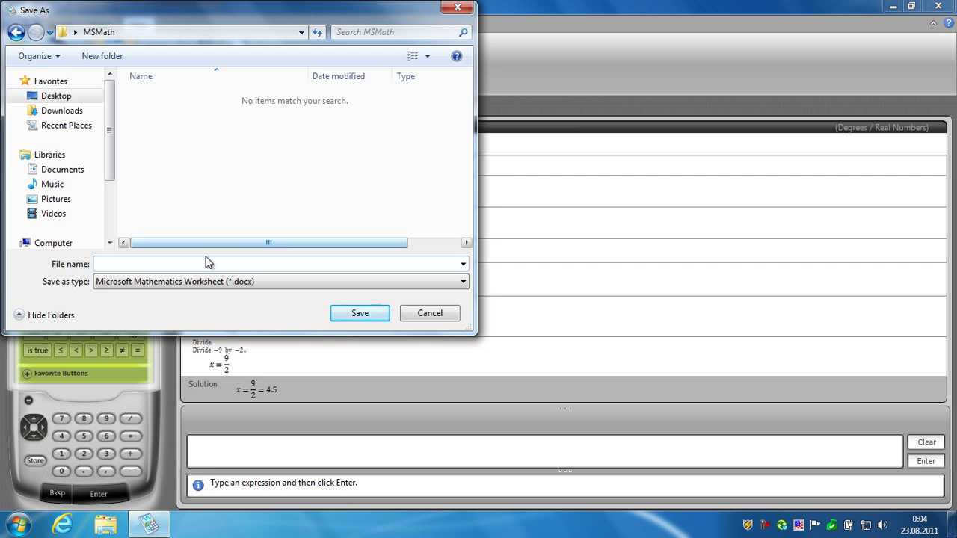
text(orinak)
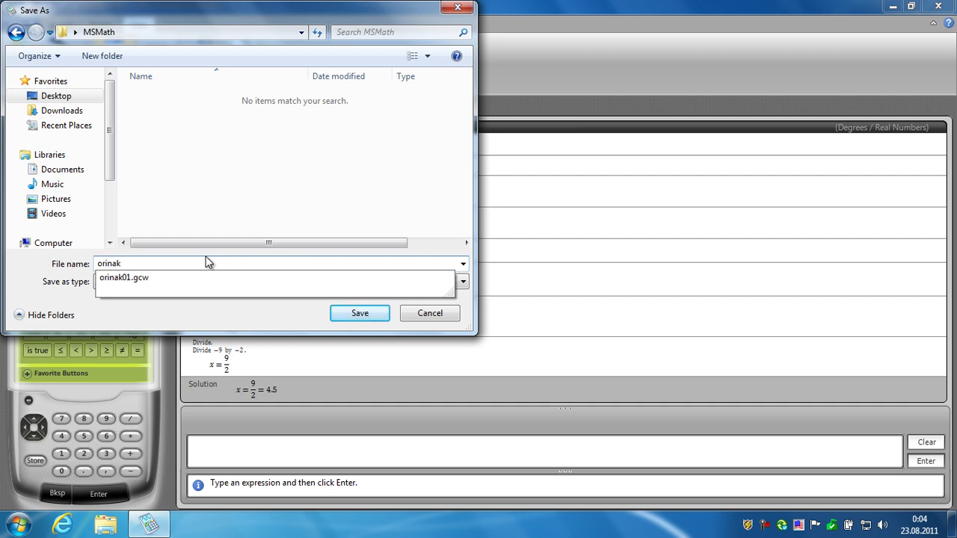
text(01w)
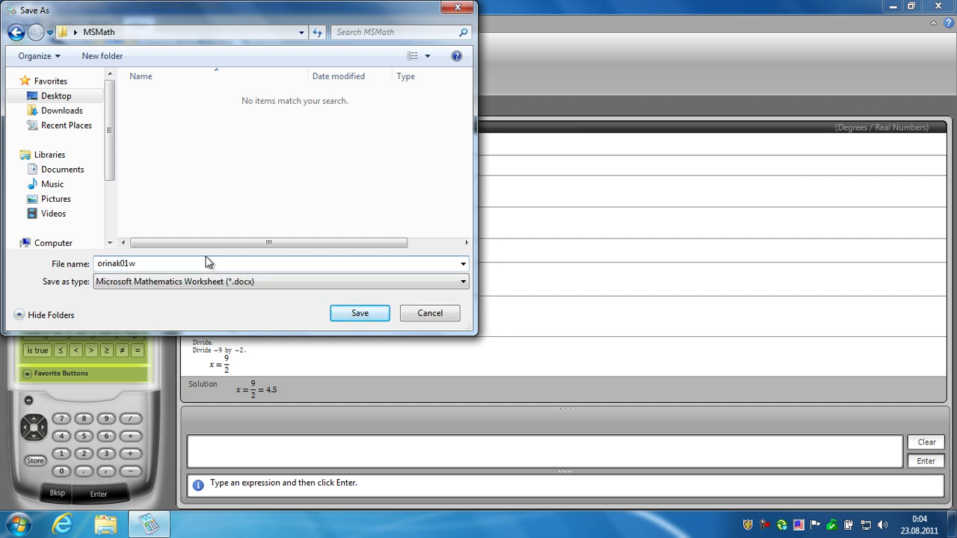
click(365, 313)
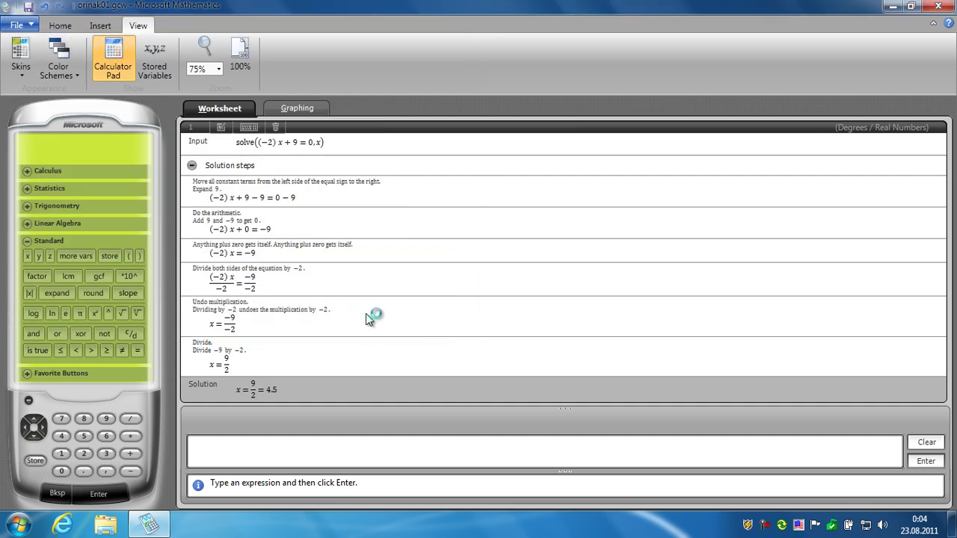
Step: Open orinak01w from the desktop's MSMath folder in Word to check the exported solution, close it and return to Microsoft Mathematics
click(893, 8)
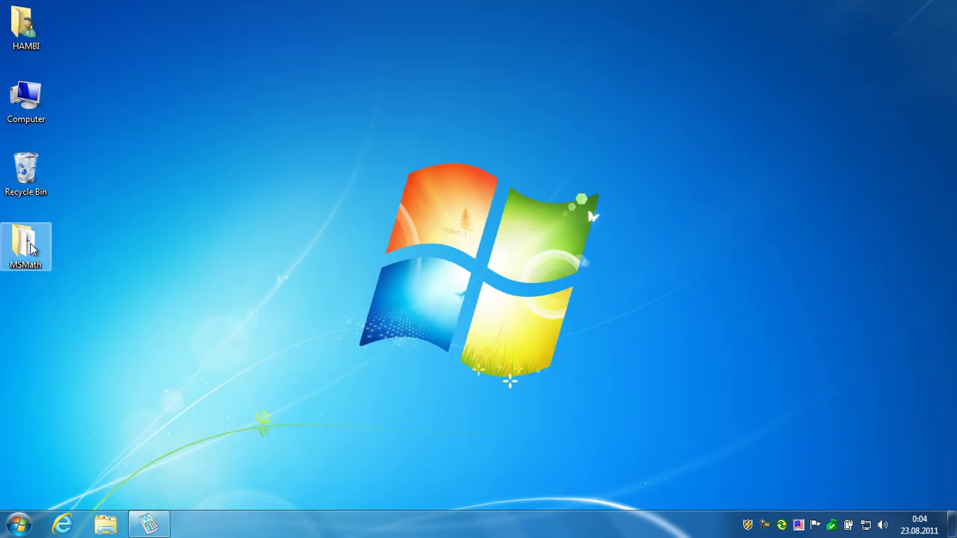
double_click(30, 250)
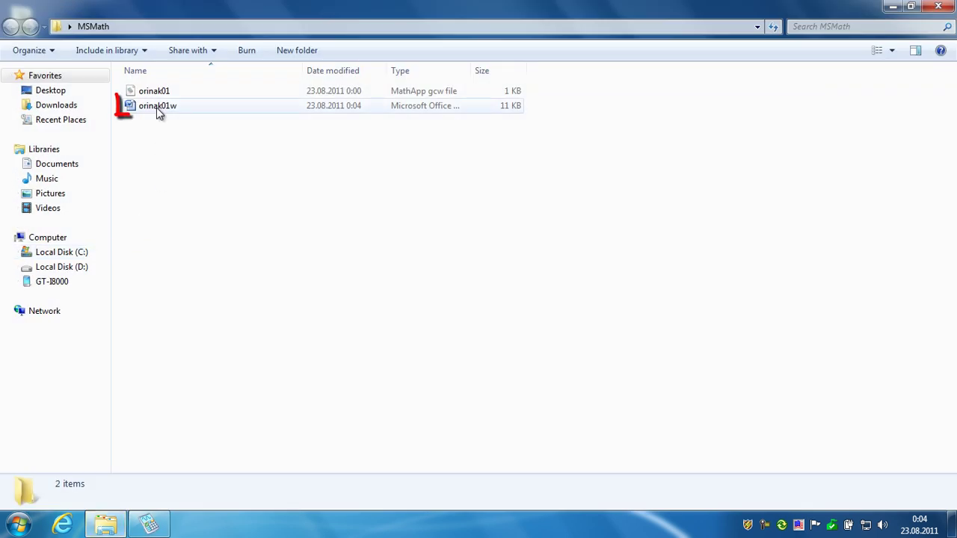
click(158, 108)
double_click(157, 109)
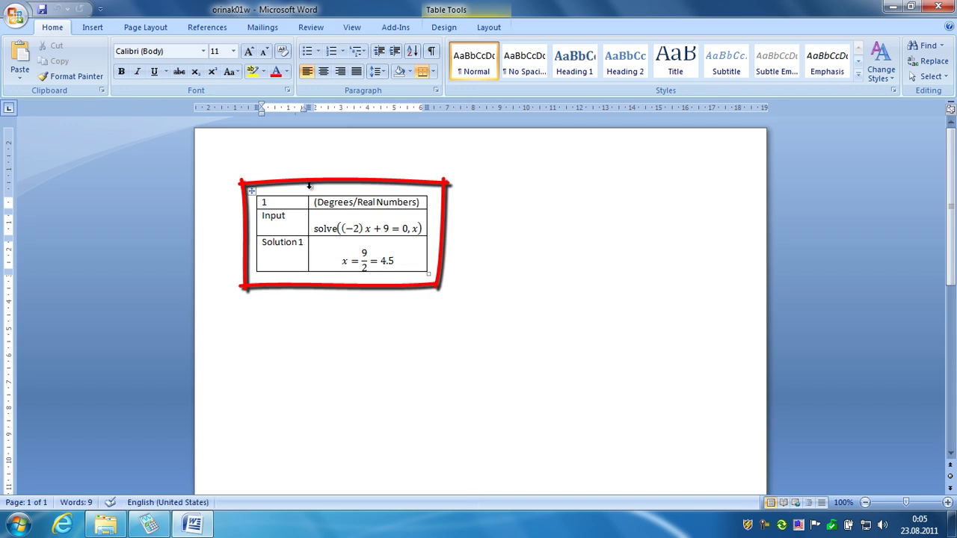
click(939, 8)
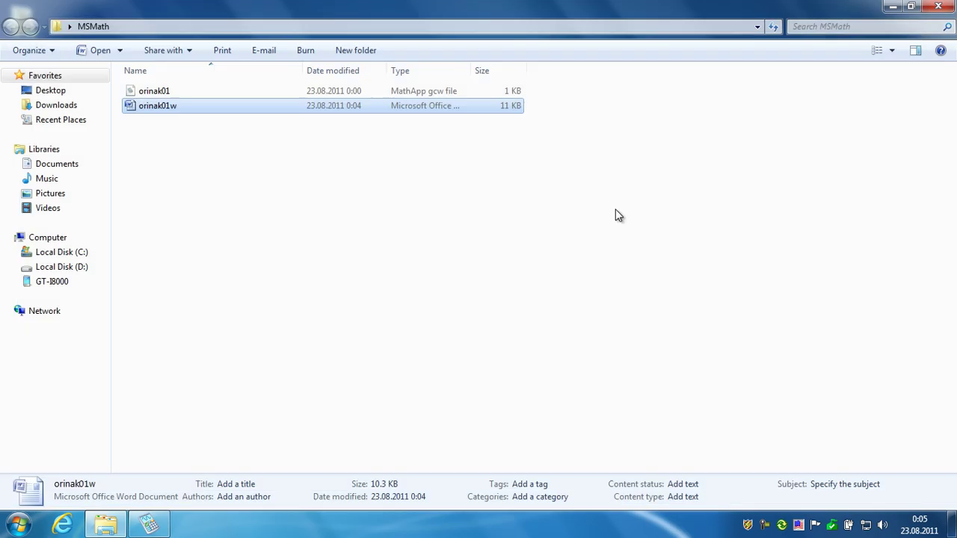
click(150, 526)
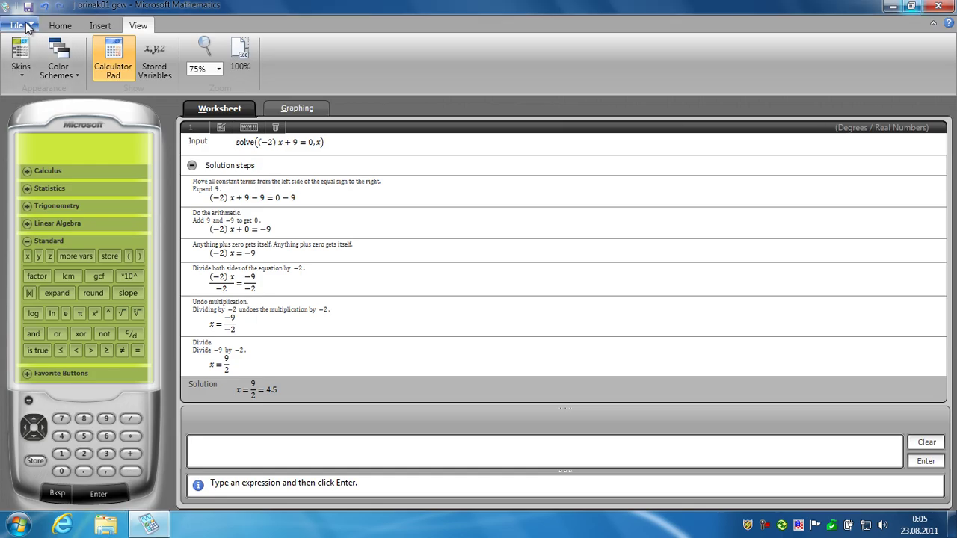
Step: Start a new blank worksheet
click(28, 27)
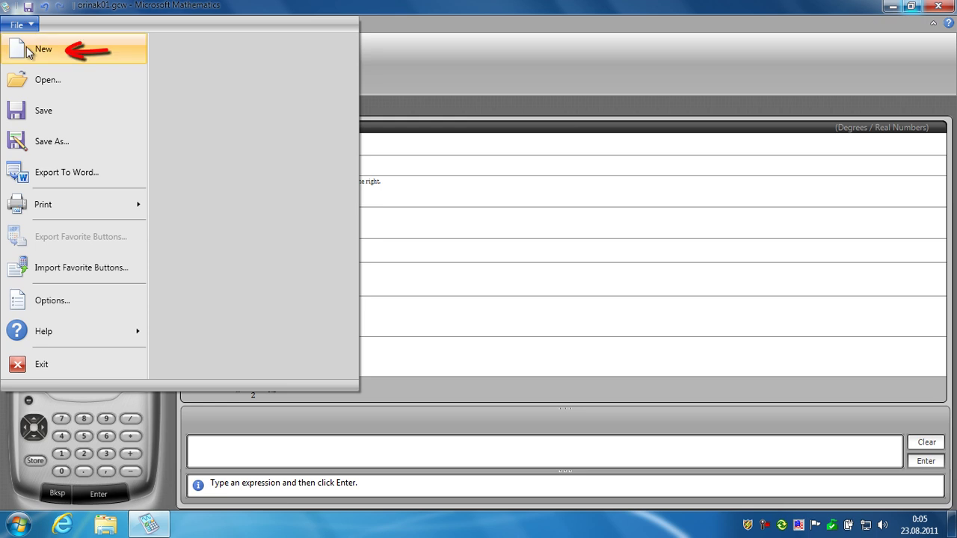
click(28, 50)
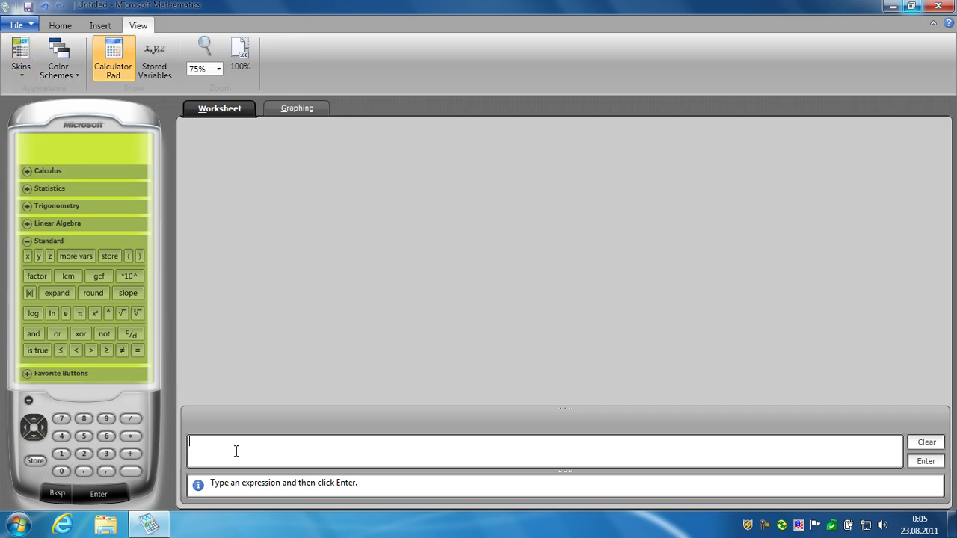
click(27, 26)
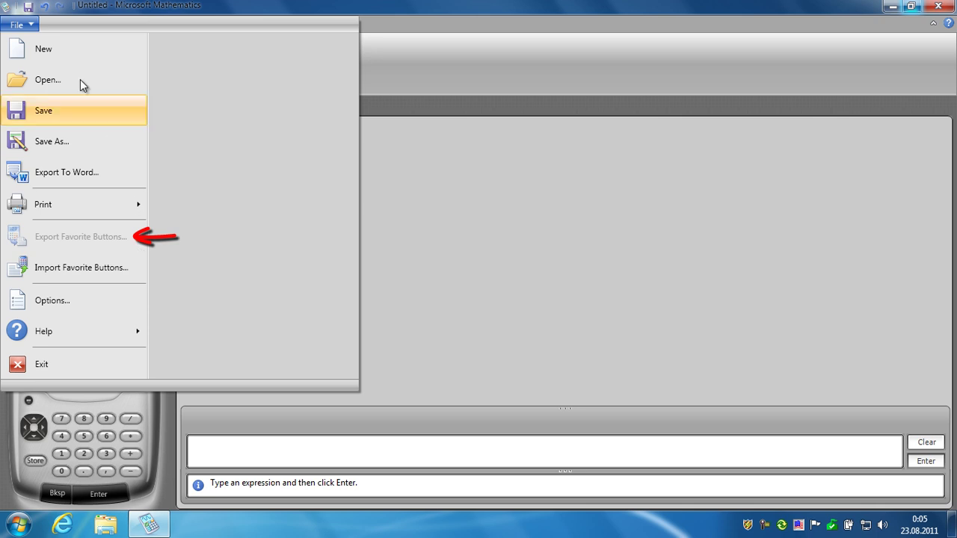
click(30, 27)
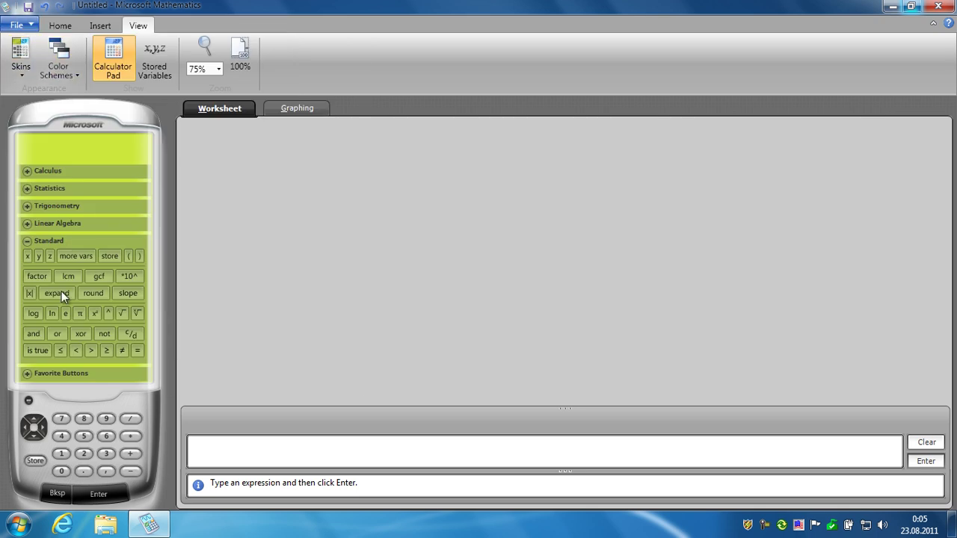
Step: Expand the Favorite Buttons group and add the x, y, ( and ) buttons from the Standard group to it
click(26, 376)
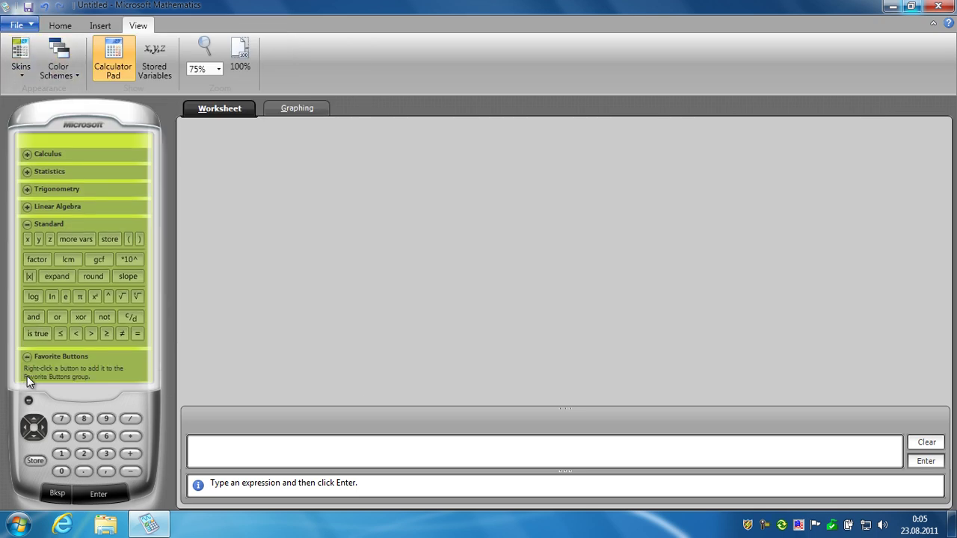
right_click(27, 240)
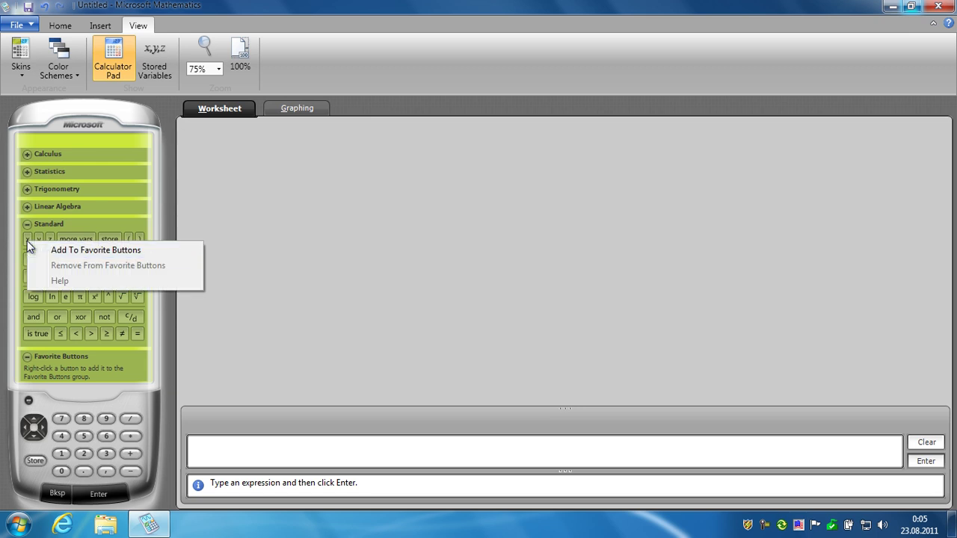
click(53, 253)
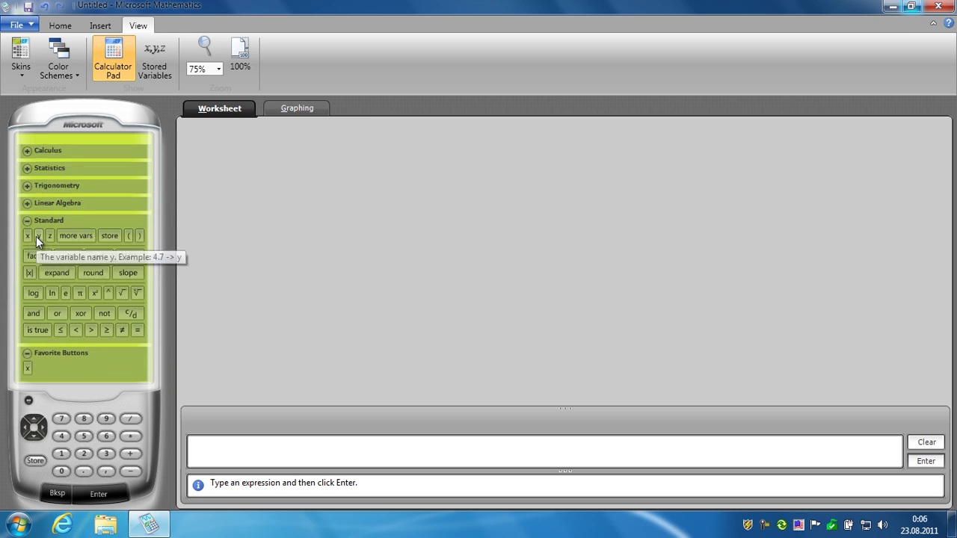
right_click(36, 236)
click(63, 253)
right_click(128, 235)
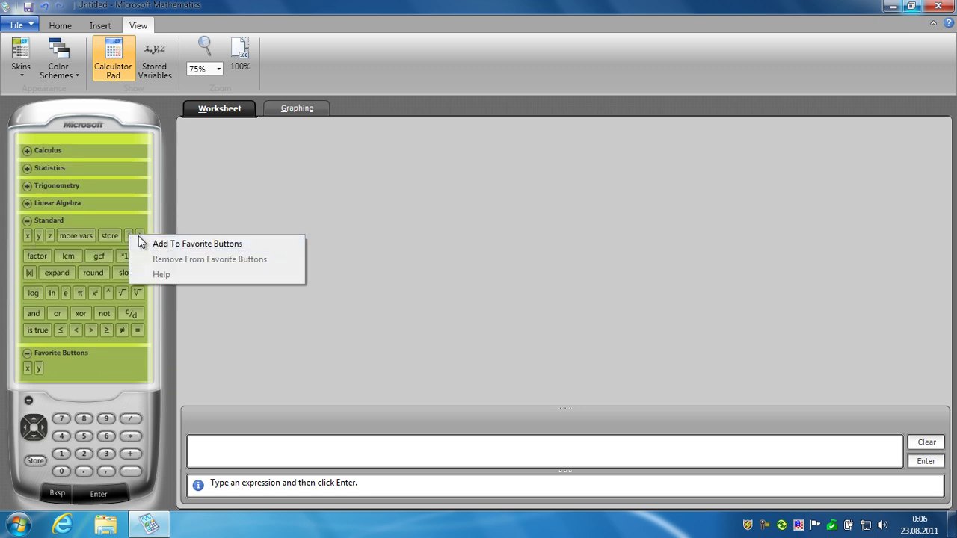
click(160, 247)
right_click(139, 236)
click(166, 247)
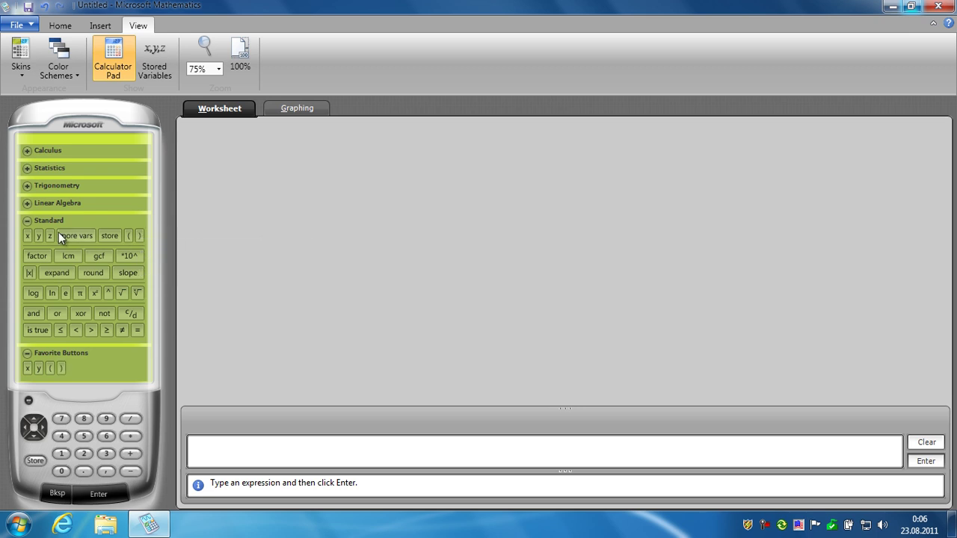
Step: Add the { and } buttons from the Statistics group to Favorite Buttons and collapse the Statistics group
click(27, 169)
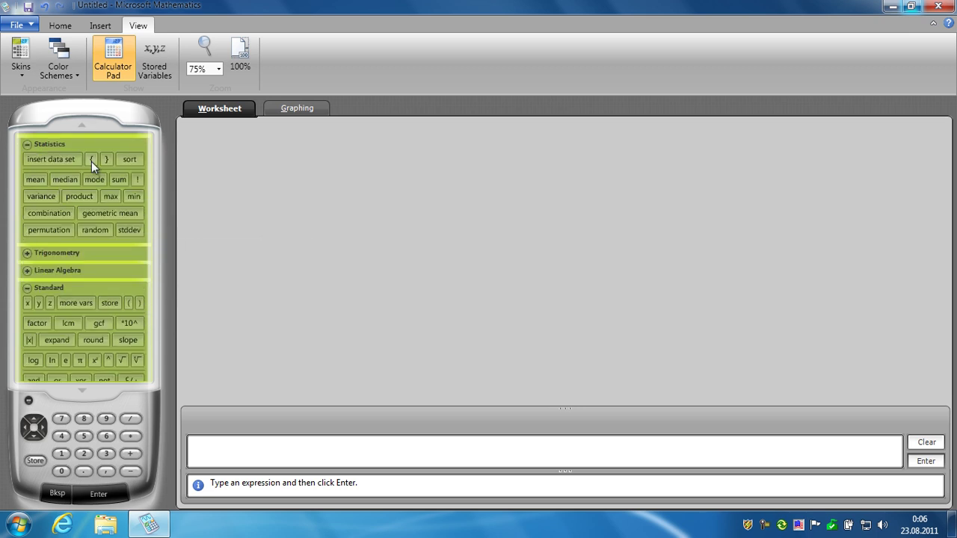
right_click(91, 160)
click(109, 169)
right_click(106, 161)
click(134, 171)
click(27, 145)
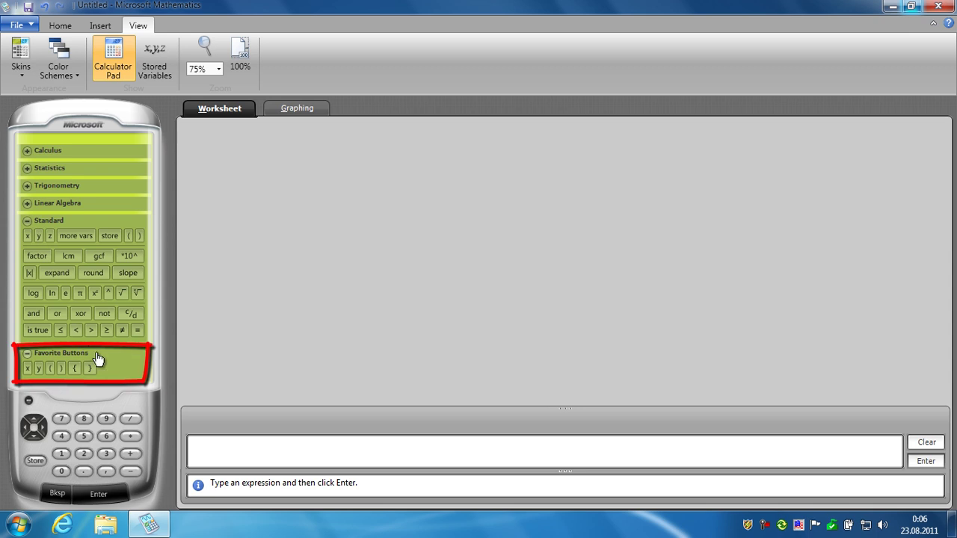
Step: Export the favorite buttons as xy01 to the MSMath folder on the desktop
click(18, 26)
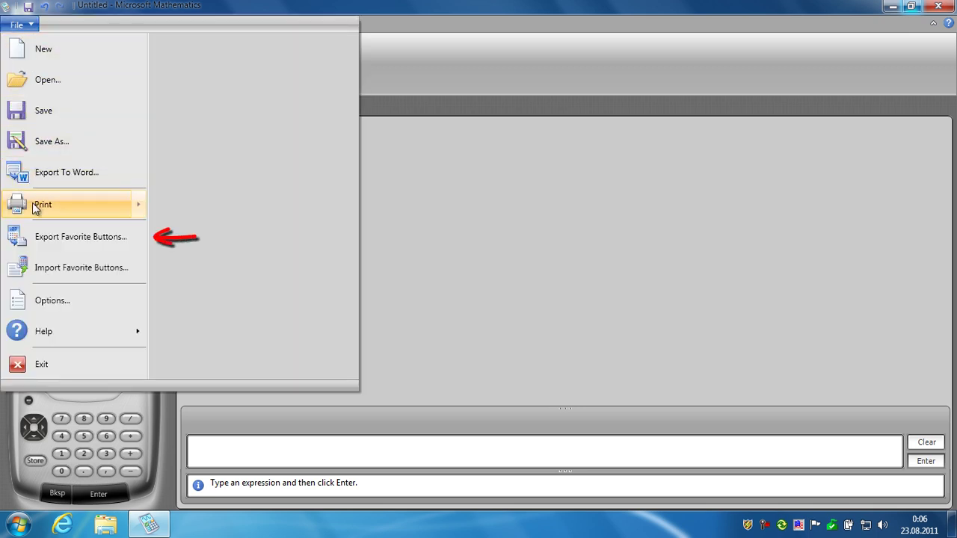
click(38, 238)
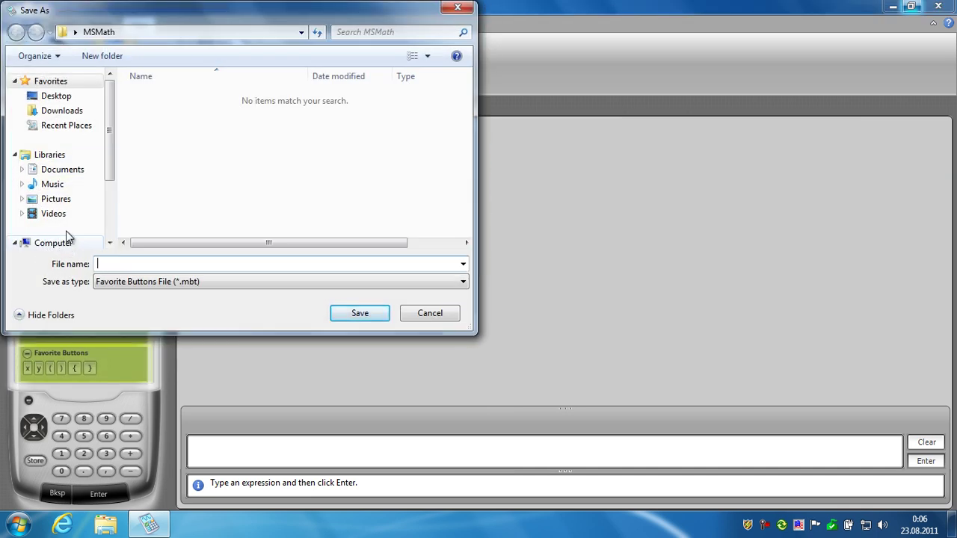
click(60, 97)
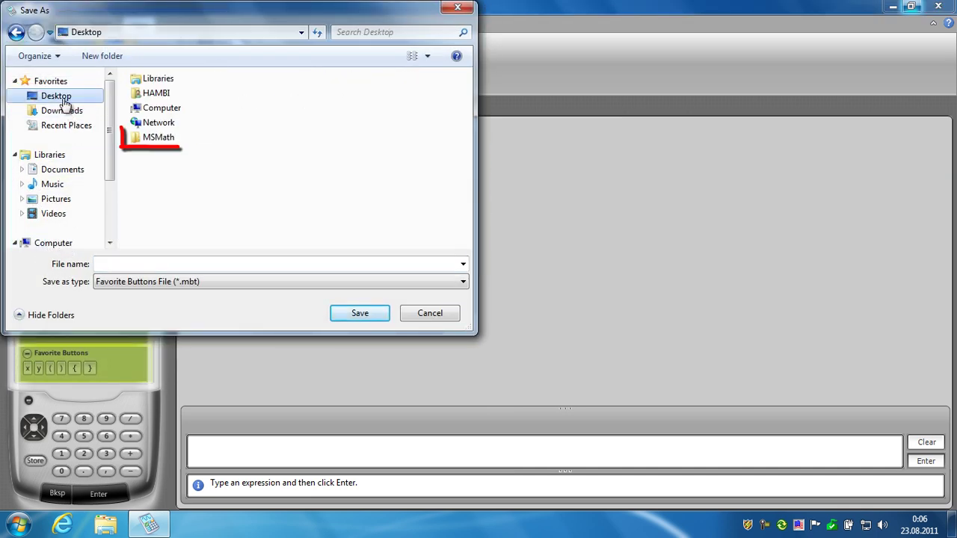
double_click(163, 140)
click(131, 263)
text(xy01)
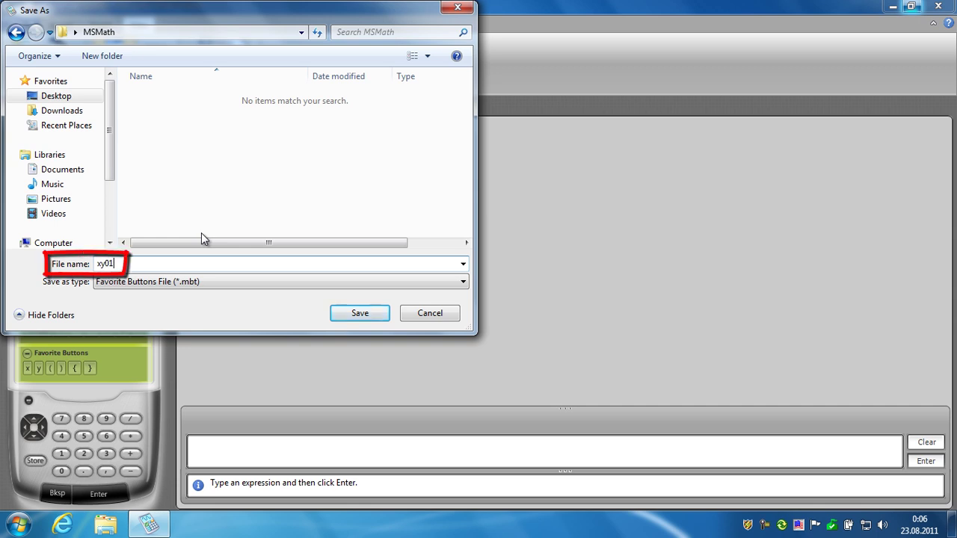
click(360, 313)
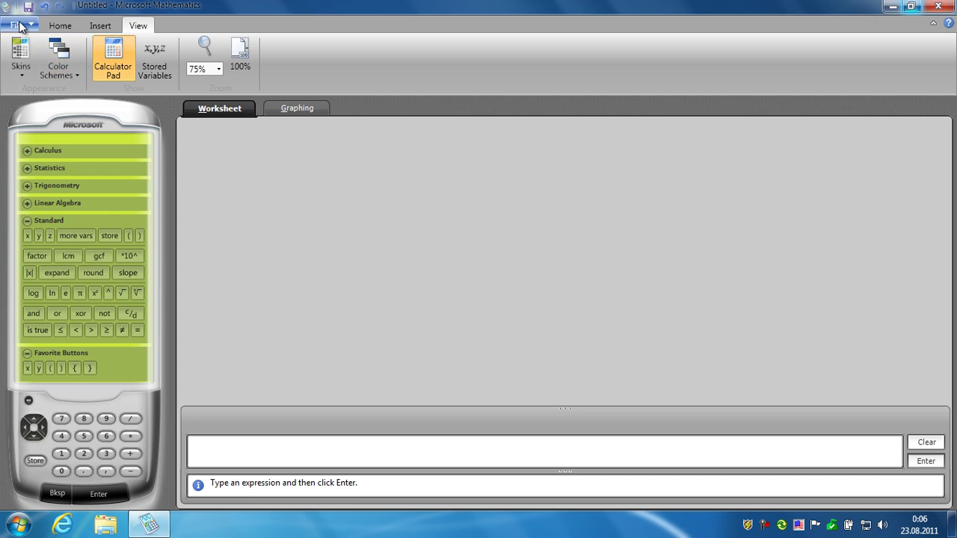
Step: Remove the x, y, (, ), { and } buttons from Favorite Buttons
right_click(29, 369)
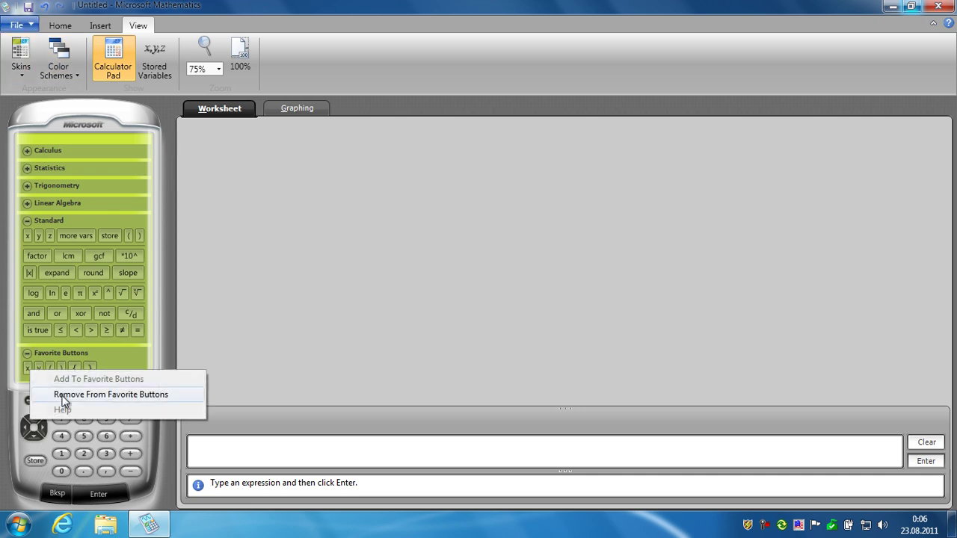
click(62, 395)
right_click(38, 370)
click(58, 389)
right_click(25, 367)
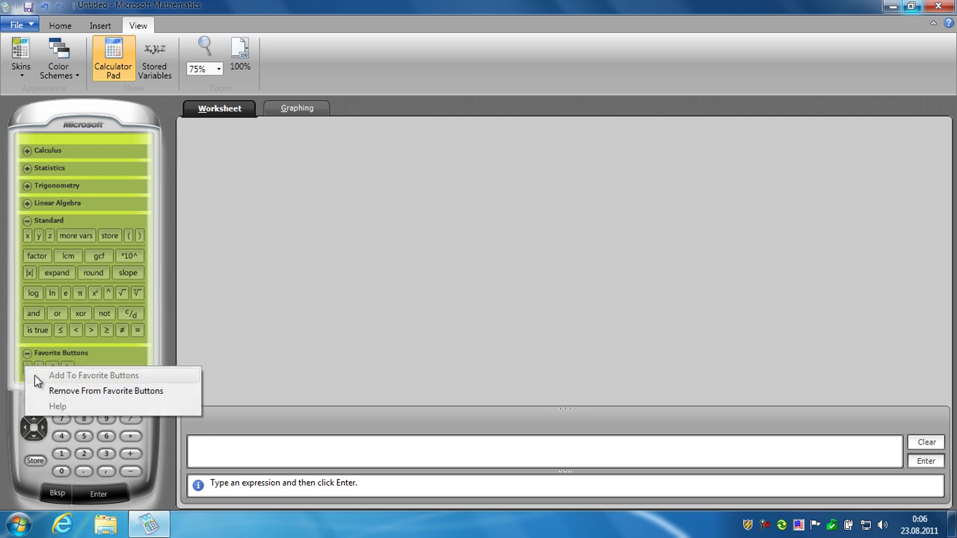
click(57, 392)
right_click(26, 366)
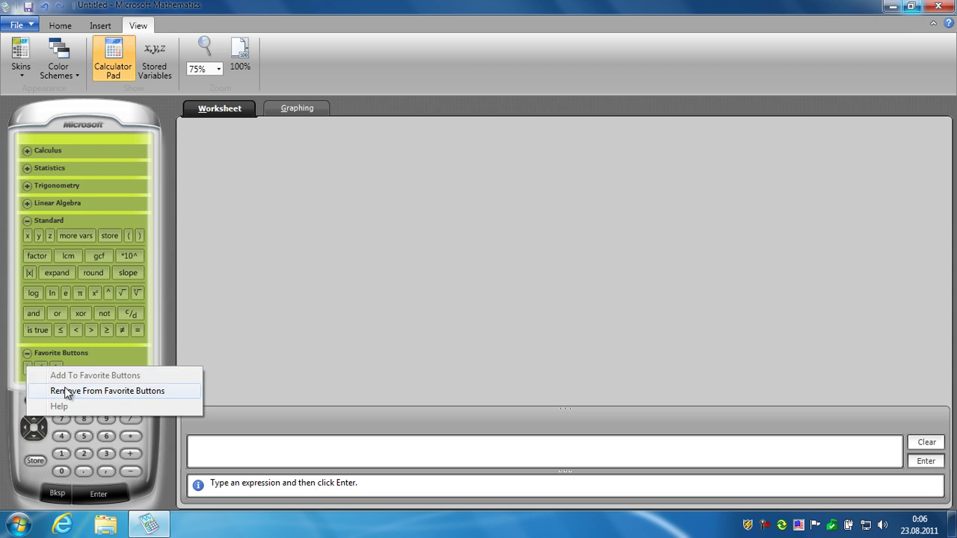
click(66, 390)
right_click(30, 367)
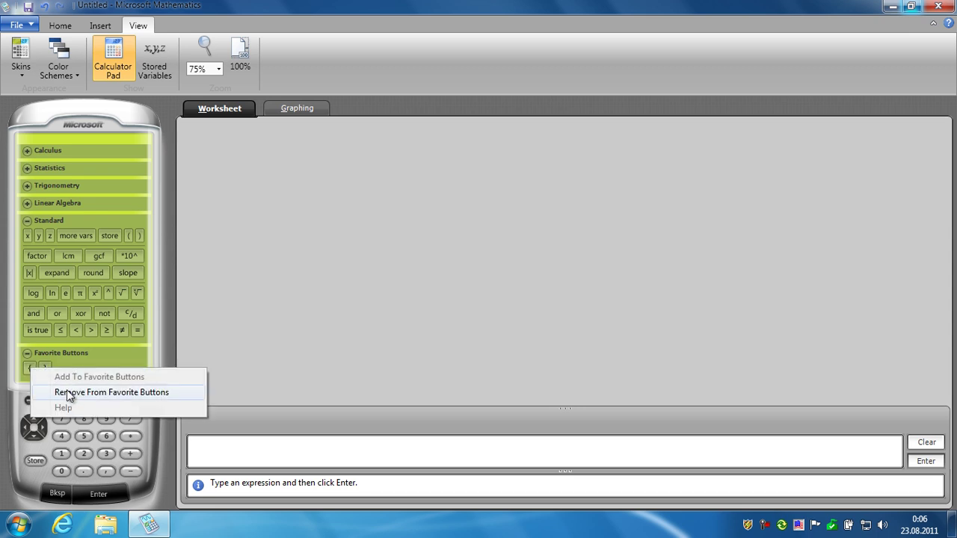
click(70, 392)
right_click(33, 370)
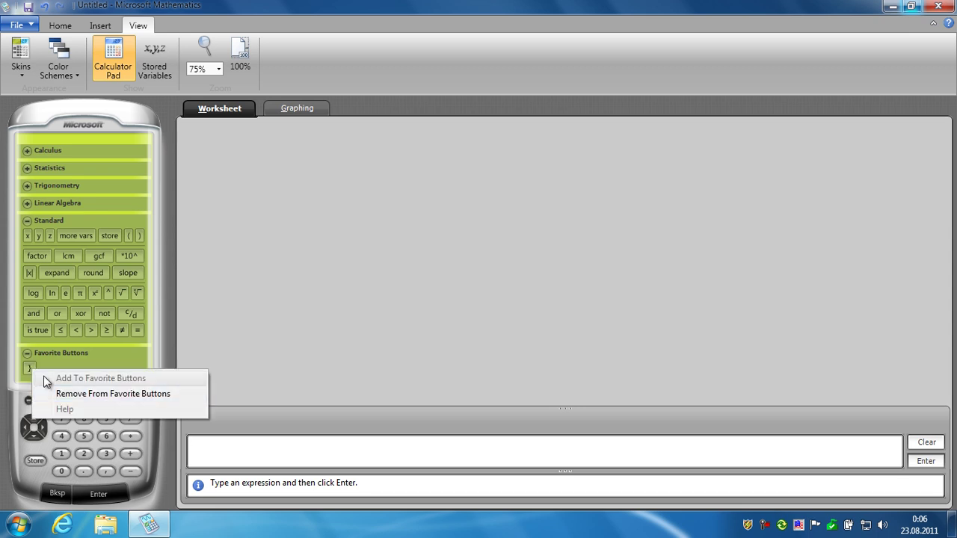
click(79, 394)
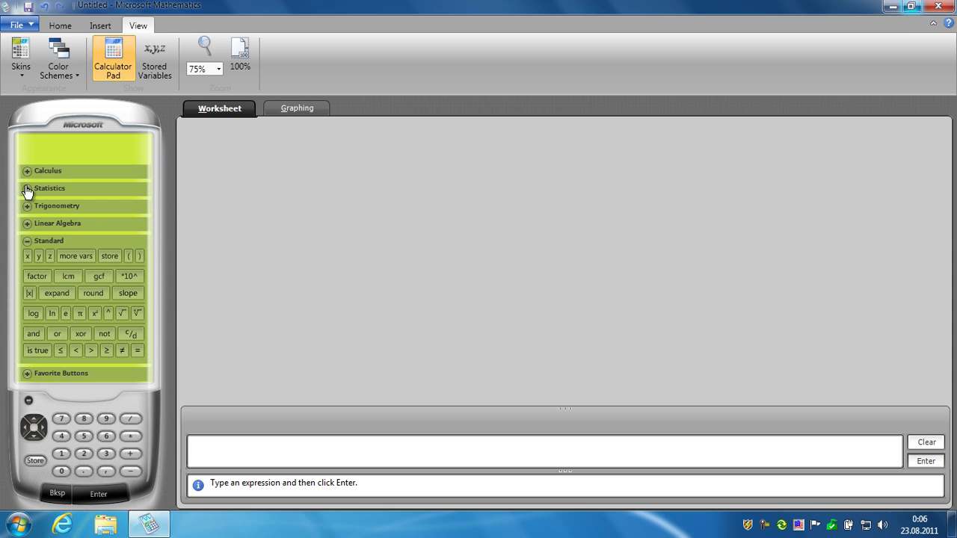
Step: Import the favorite buttons from xy01.mbt in the desktop's MSMath folder and collapse the Favorite Buttons group
click(18, 26)
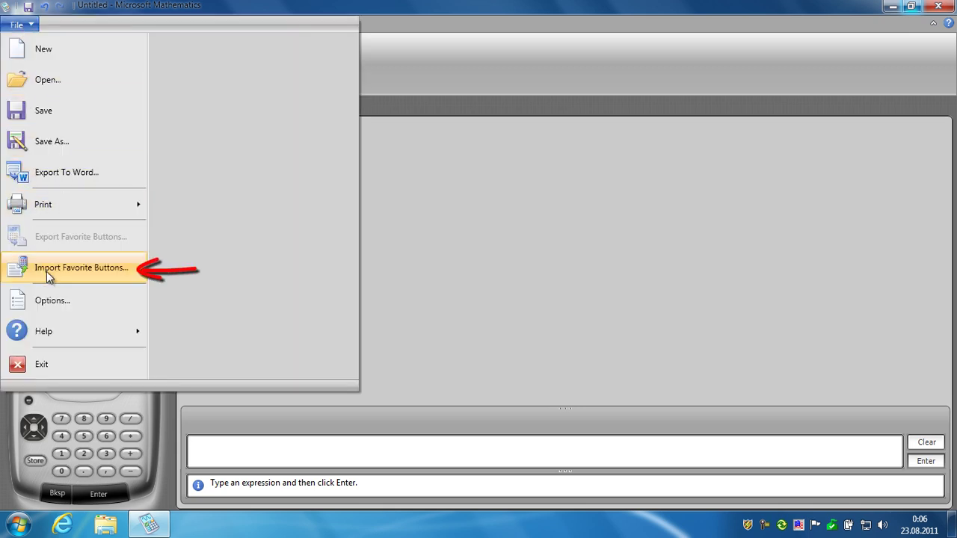
click(86, 274)
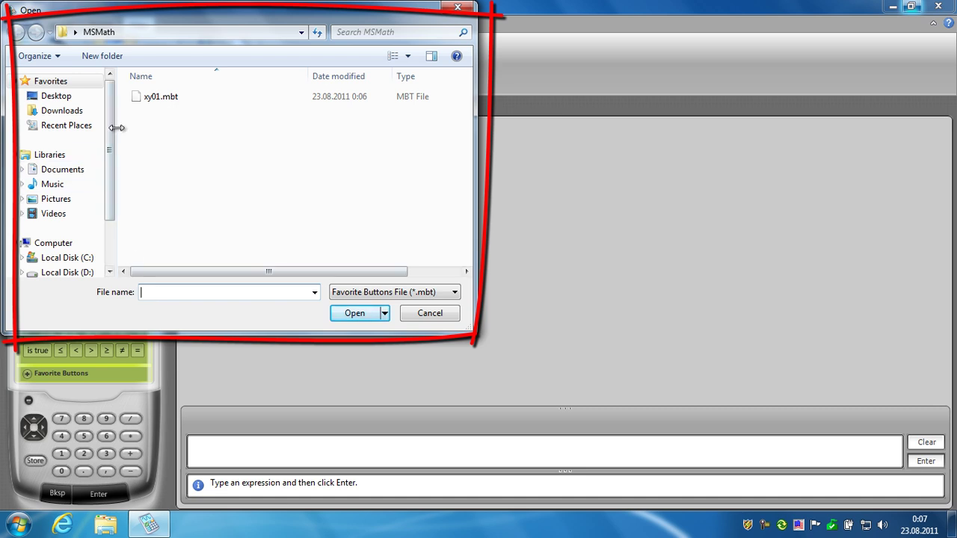
click(57, 97)
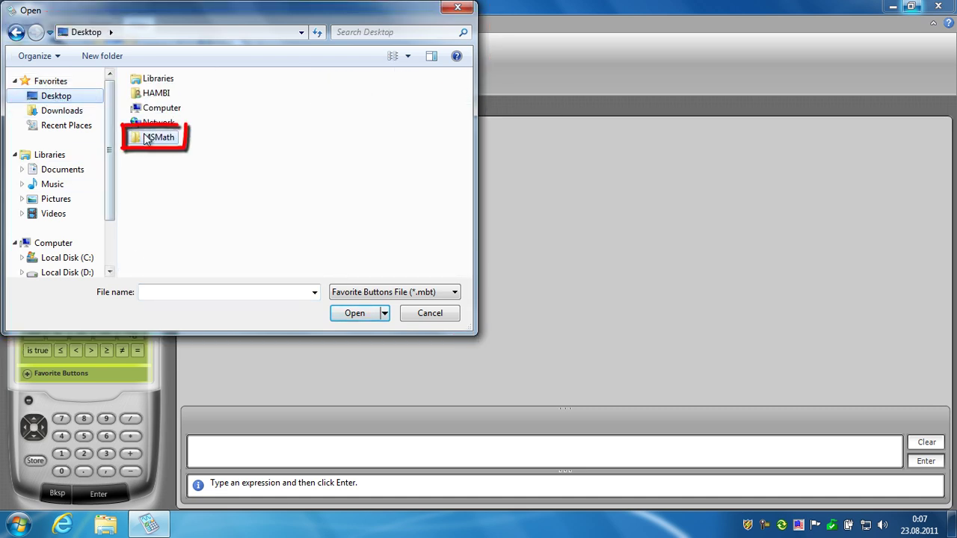
double_click(150, 142)
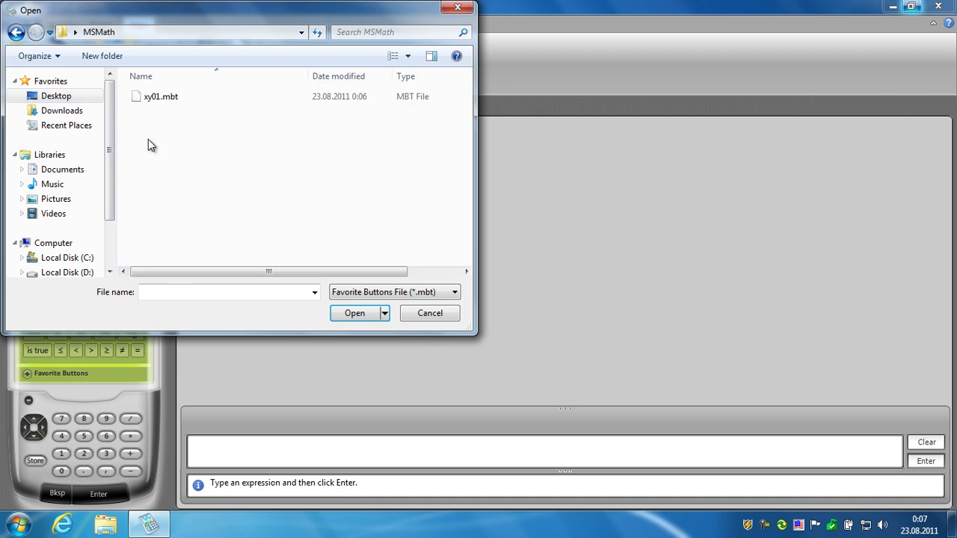
click(168, 102)
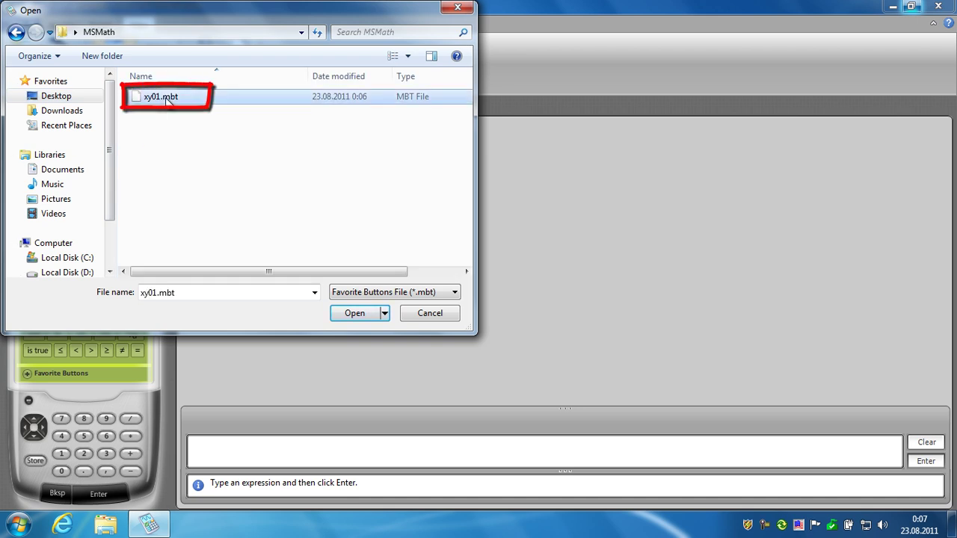
click(351, 313)
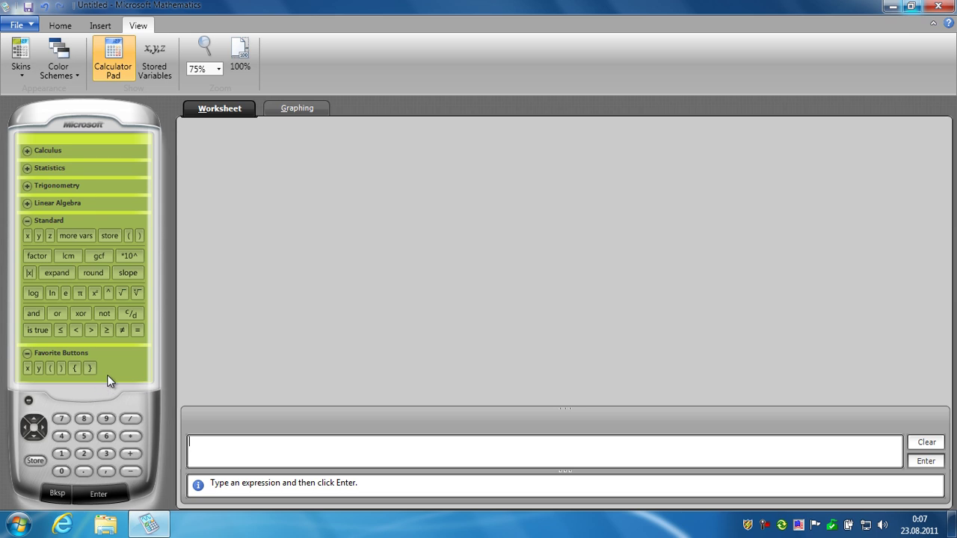
click(29, 354)
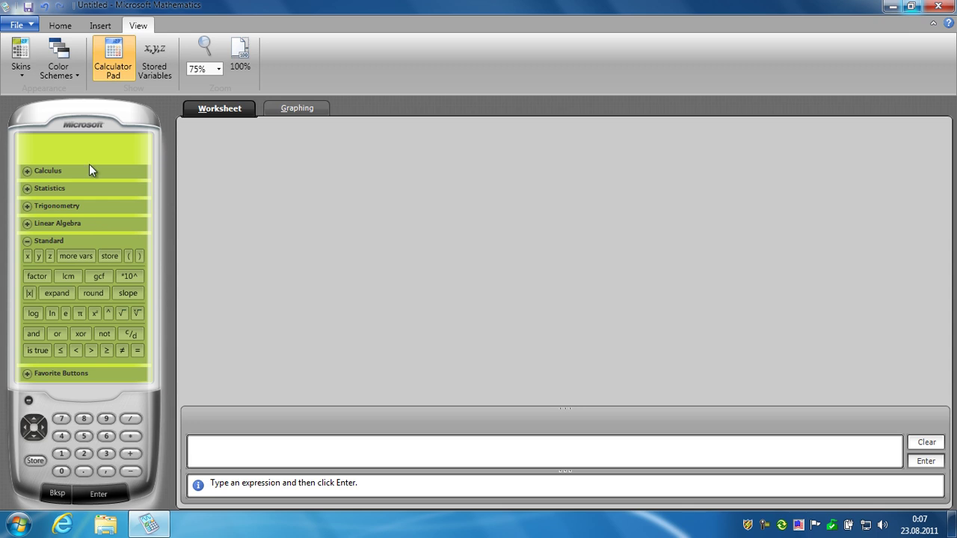
Step: Open the Print dialog to review the printer, page range and copies settings, and close it without printing
click(18, 25)
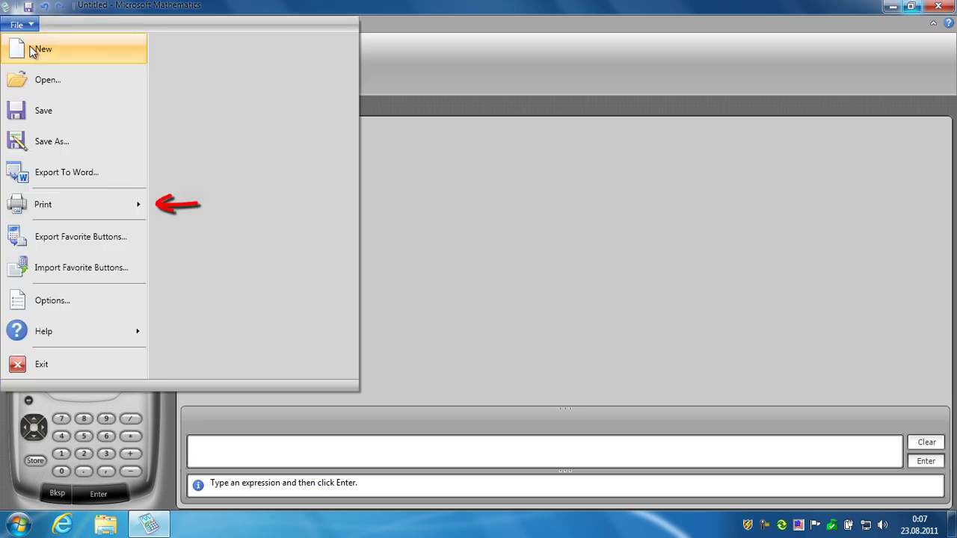
mouse_move(45, 209)
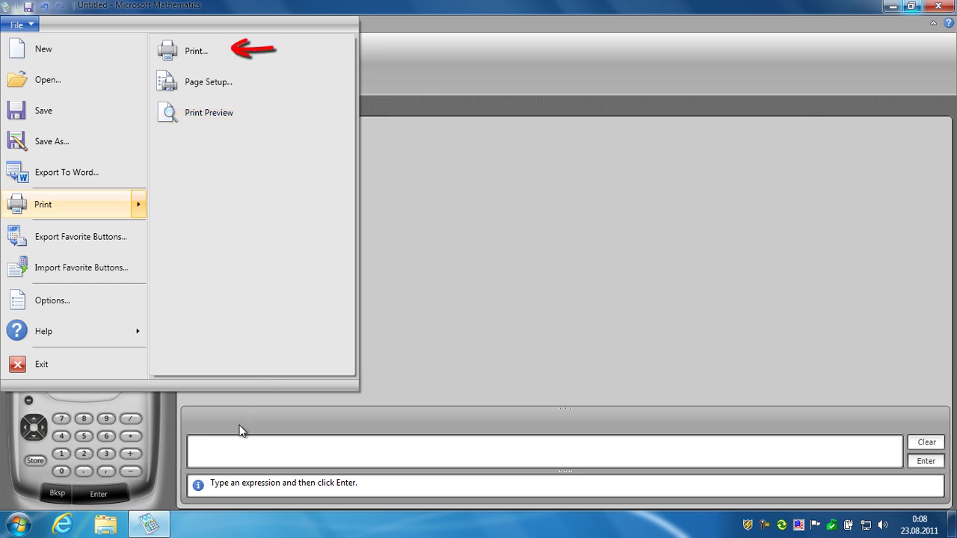
click(195, 60)
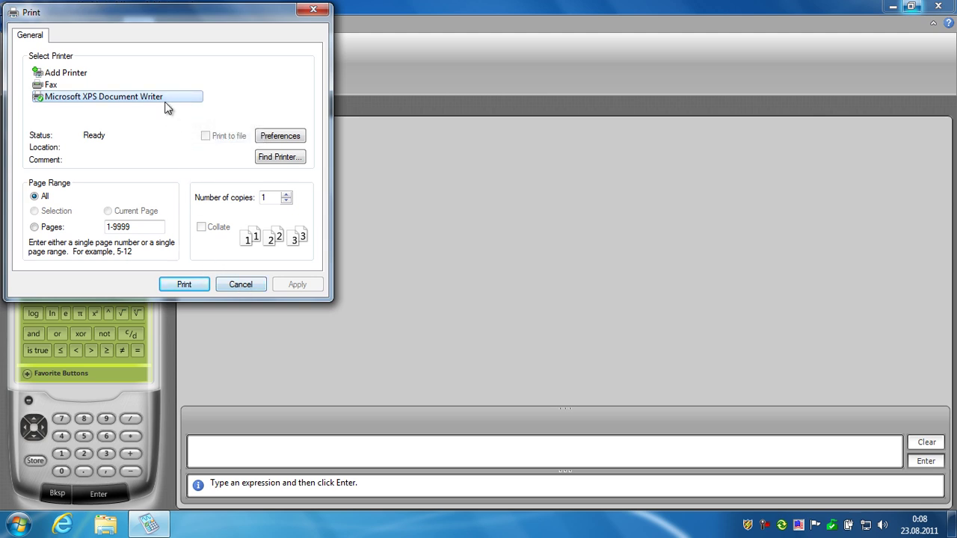
click(241, 284)
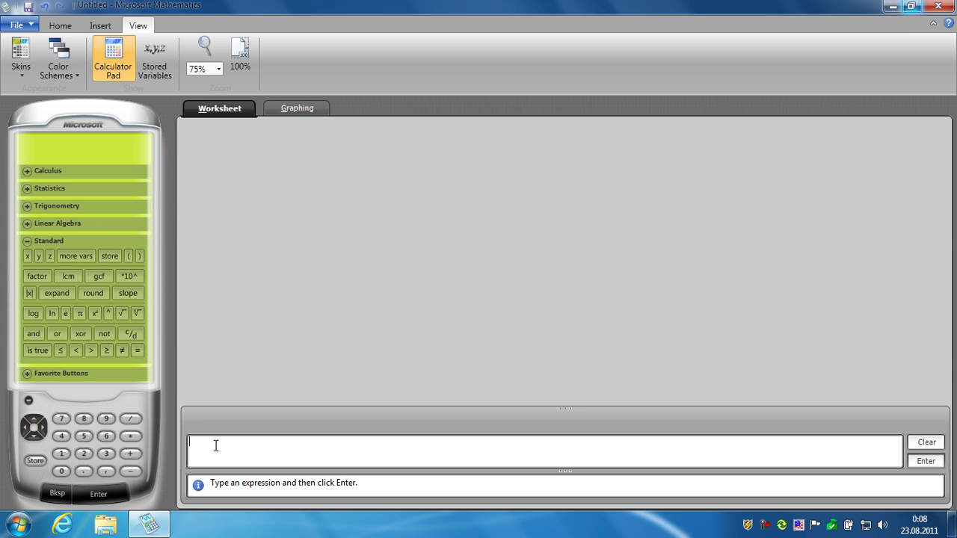
Step: Set the paper size to A4 in the page setup, trying landscape orientation before returning to portrait
click(27, 25)
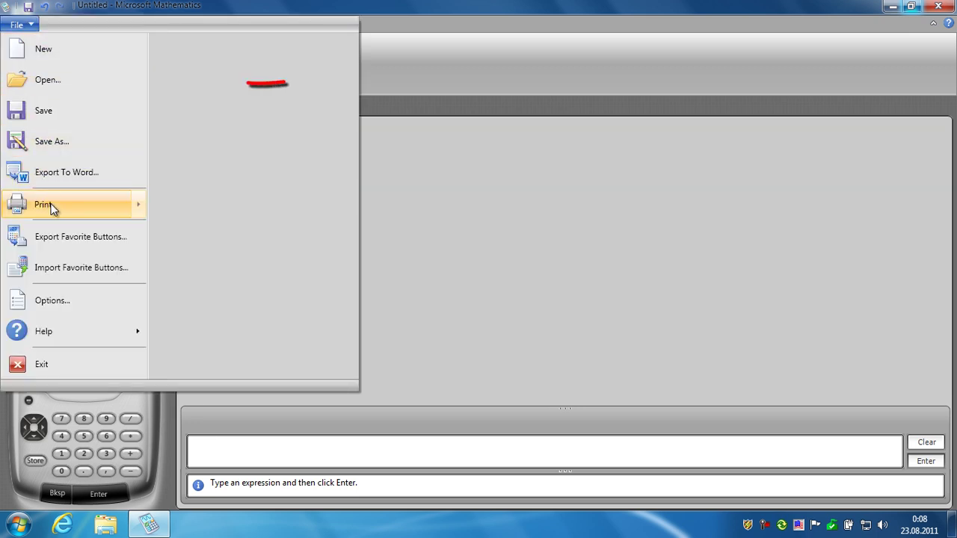
mouse_move(37, 203)
click(196, 88)
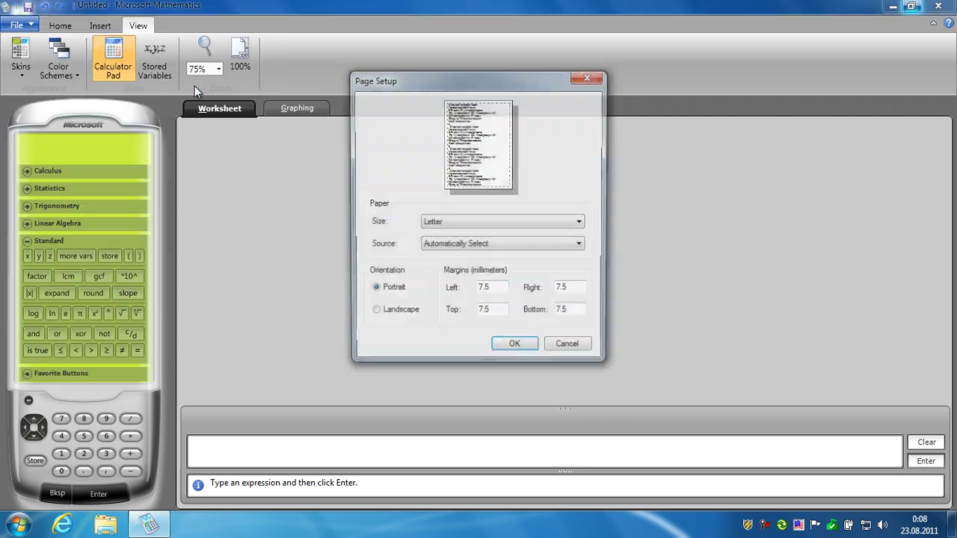
click(476, 223)
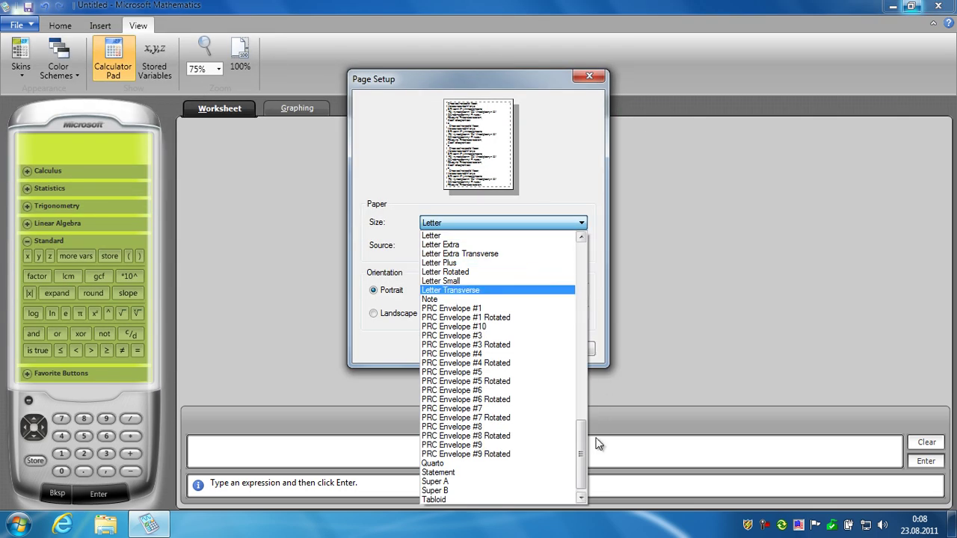
drag(584, 443, 594, 296)
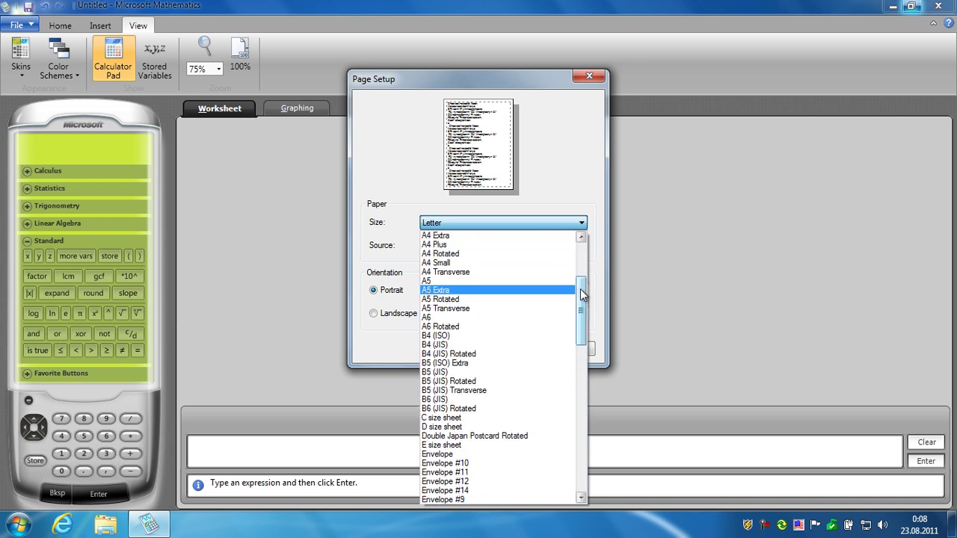
scroll(489, 314, up, 3)
click(487, 294)
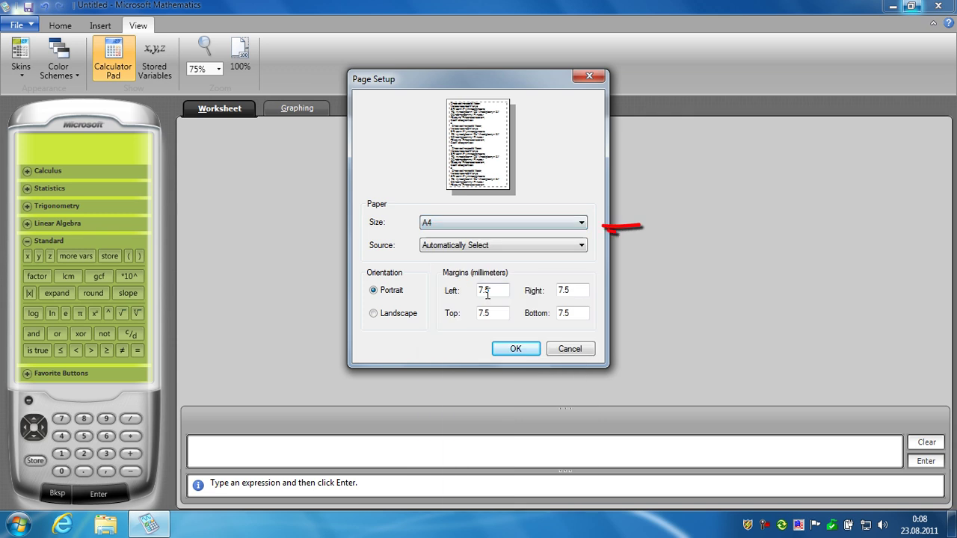
click(385, 319)
click(396, 297)
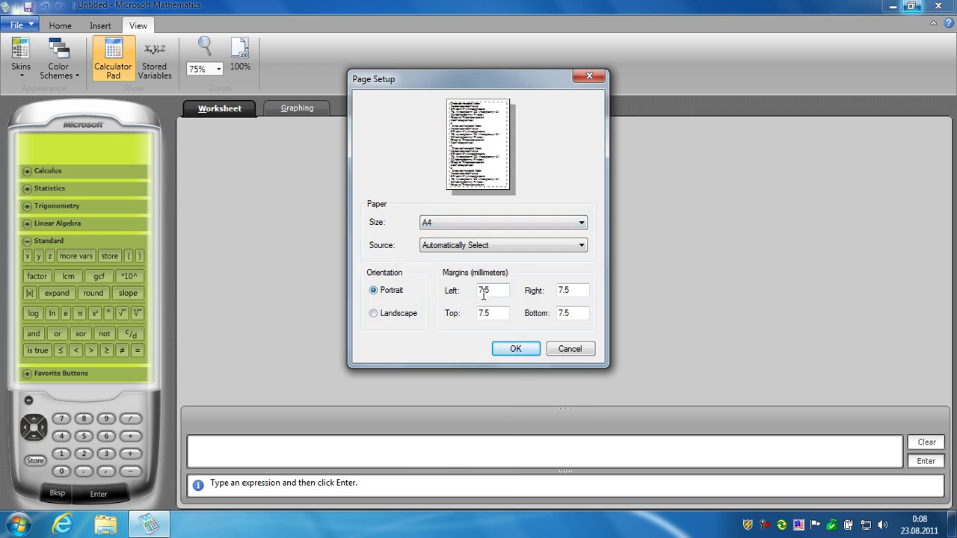
click(519, 348)
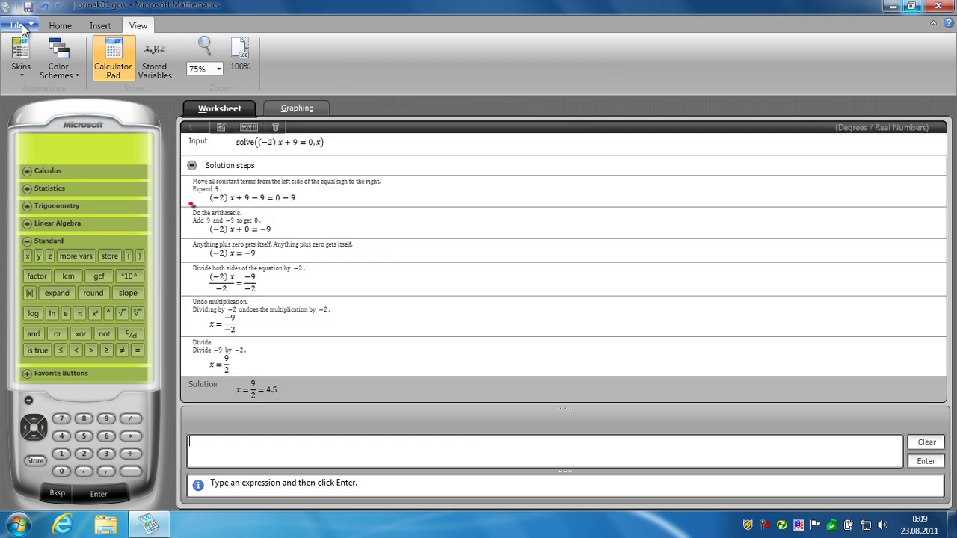
Step: View the print preview of the orinak01.gcw worksheet maximized at 100% zoom and close the preview
click(18, 25)
mouse_move(112, 205)
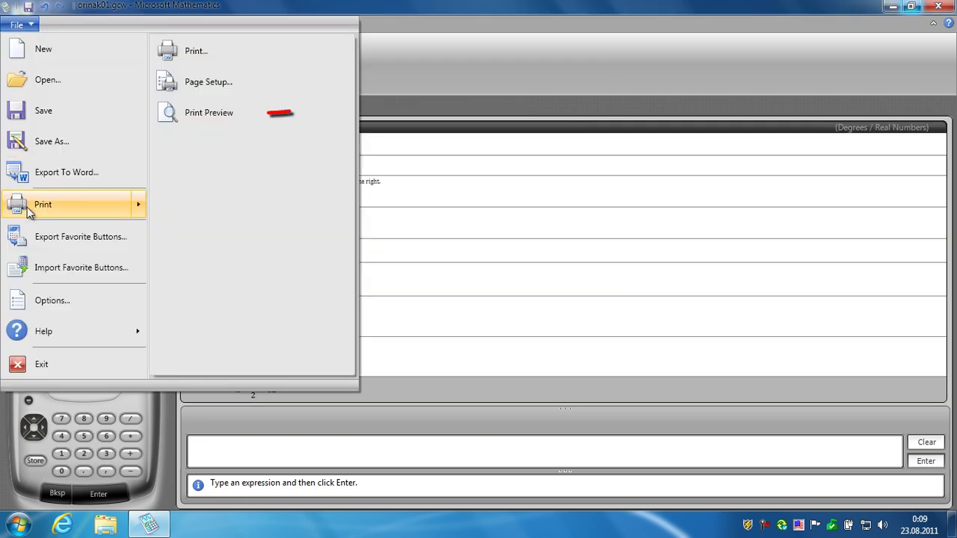
click(201, 115)
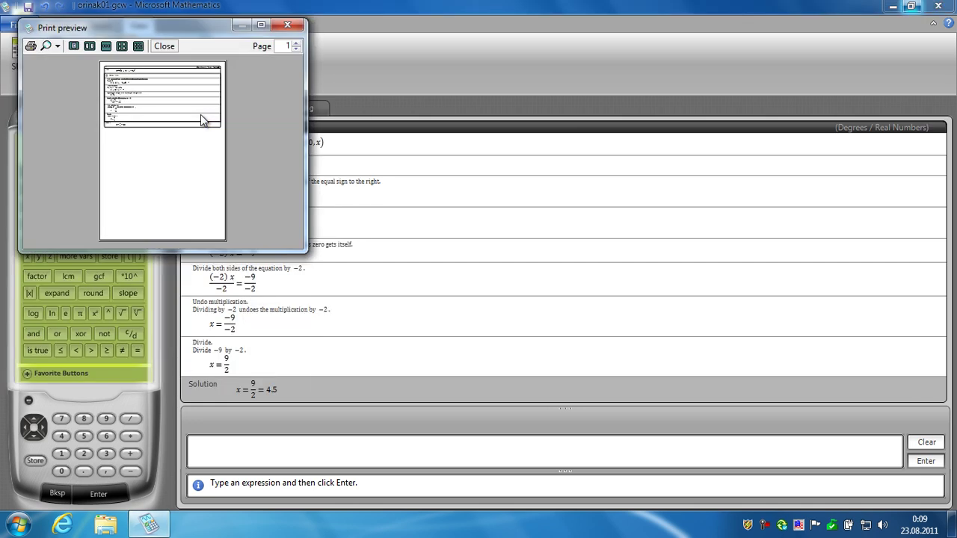
click(261, 25)
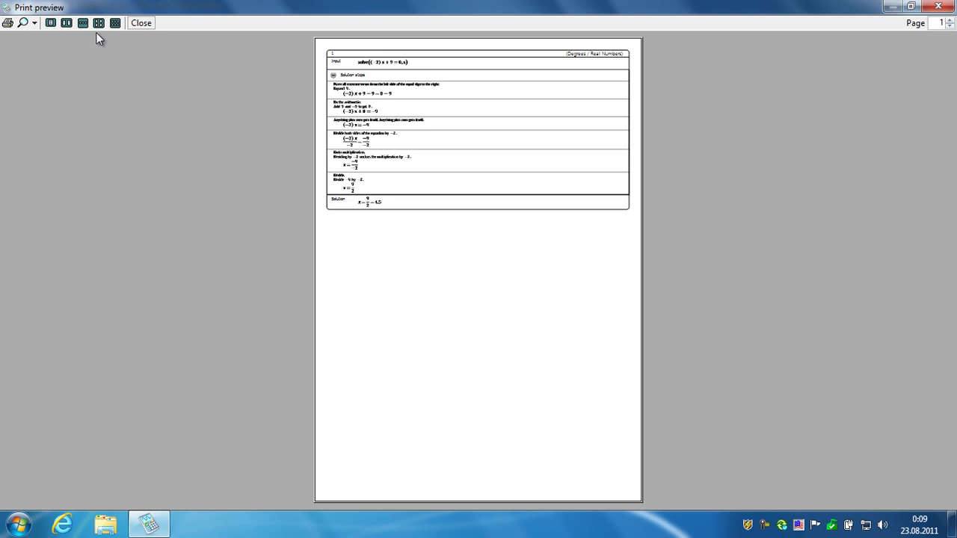
click(34, 23)
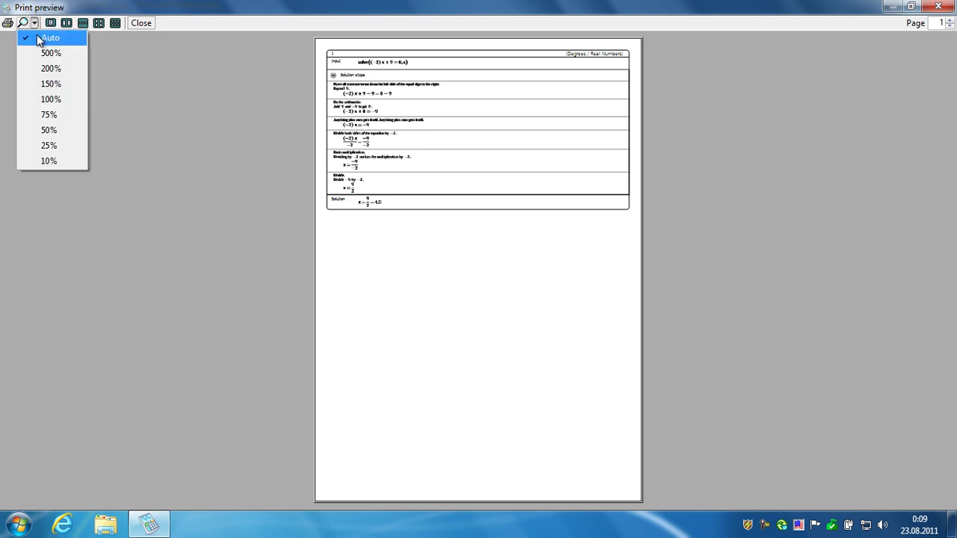
click(57, 99)
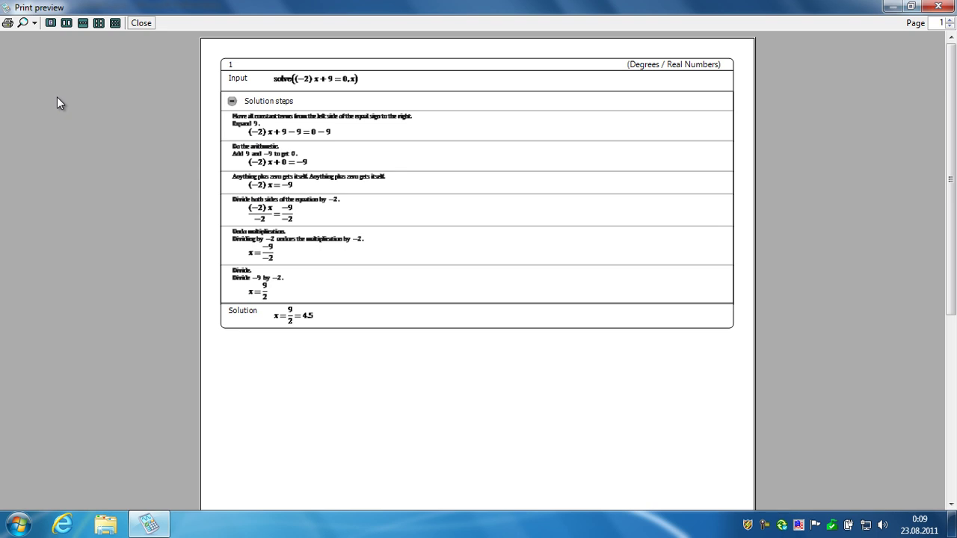
click(146, 23)
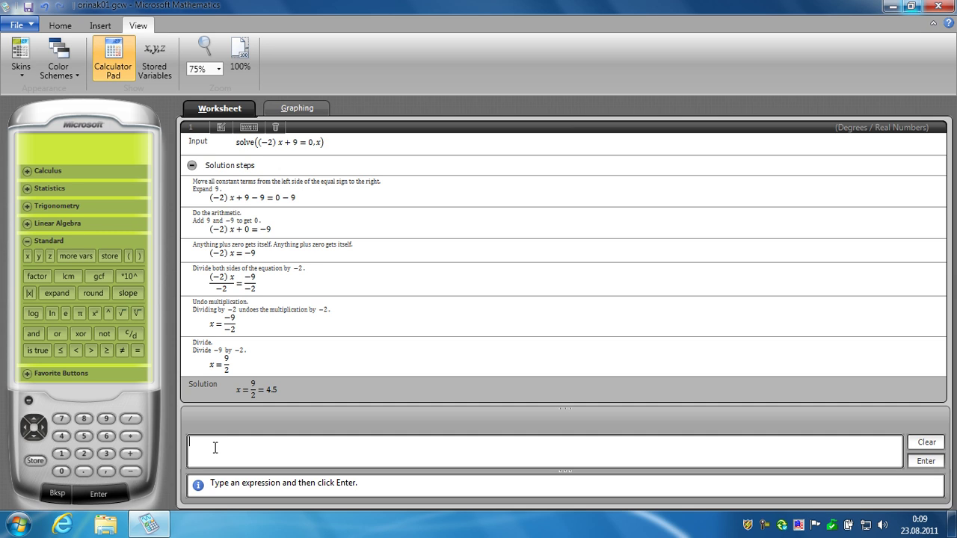
Step: Review the General and Advanced program options and accept the Options dialog
click(17, 24)
click(47, 300)
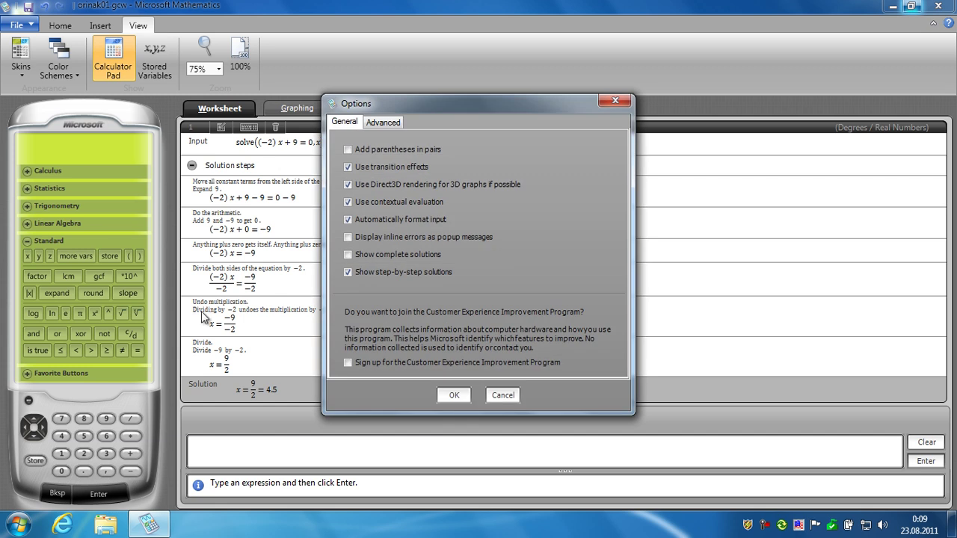
click(377, 122)
click(344, 124)
click(454, 395)
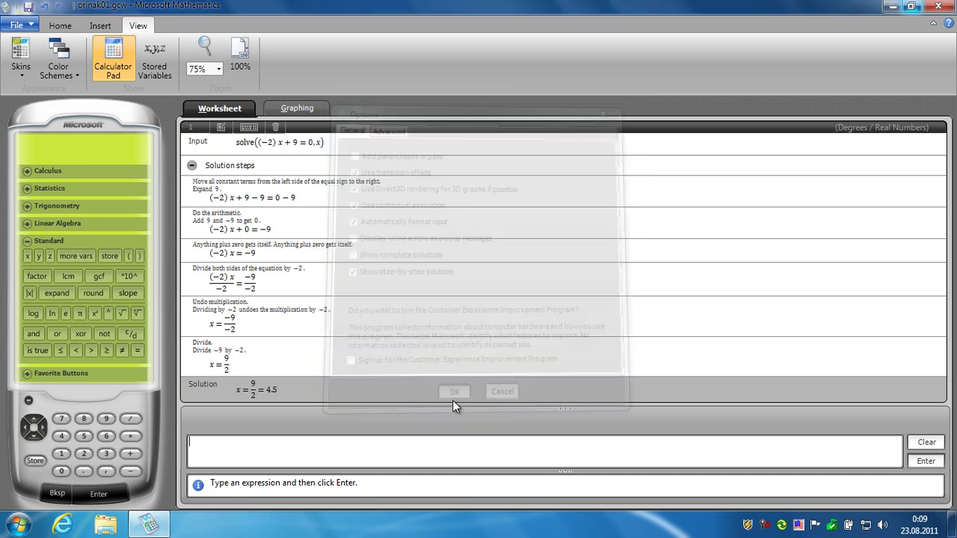
Step: Open Microsoft Mathematics Help, look at its search and contents, read the About functions and Use ink input topics, and close it
click(26, 26)
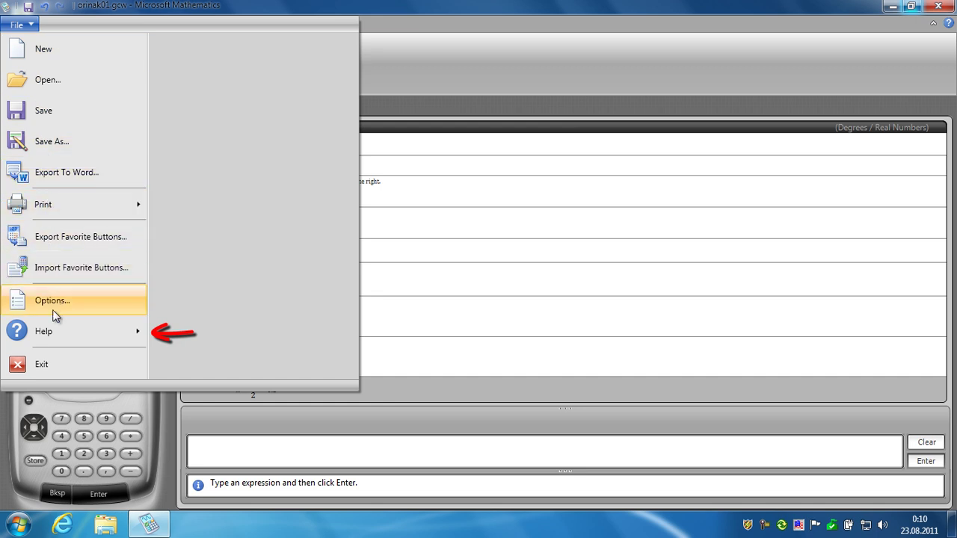
mouse_move(56, 321)
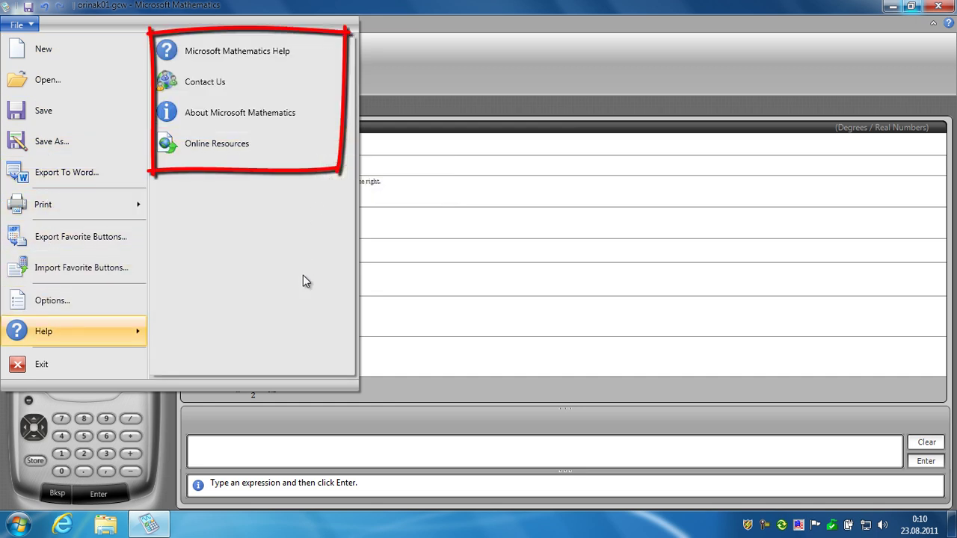
click(224, 52)
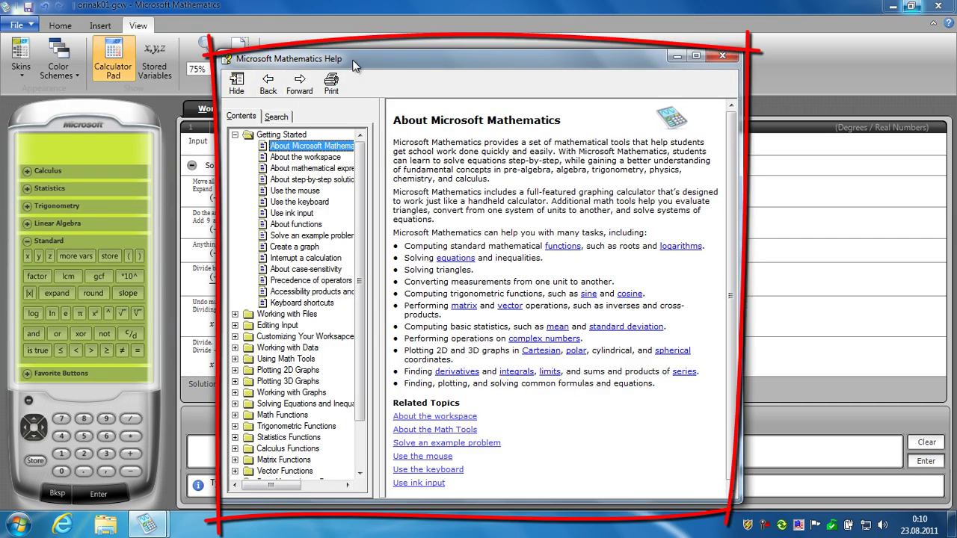
click(276, 117)
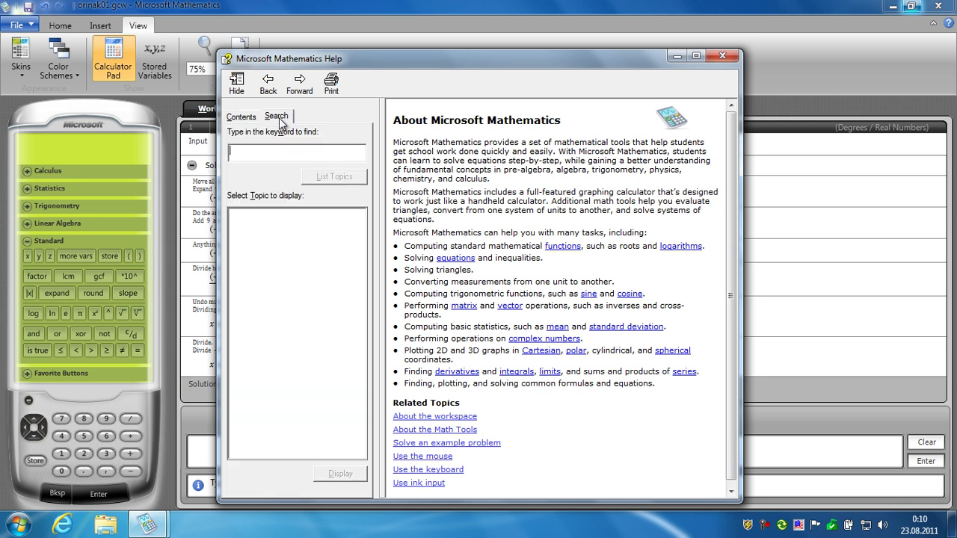
click(241, 117)
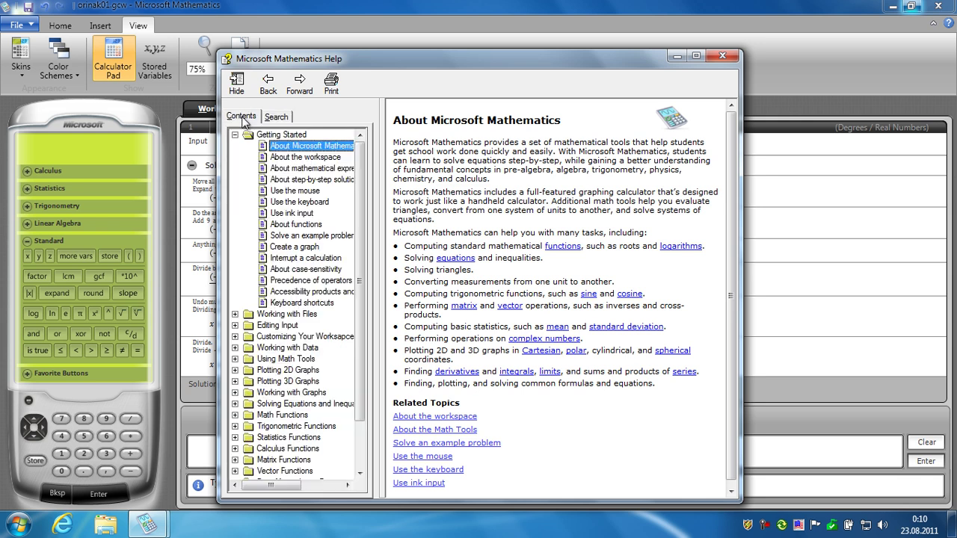
click(294, 224)
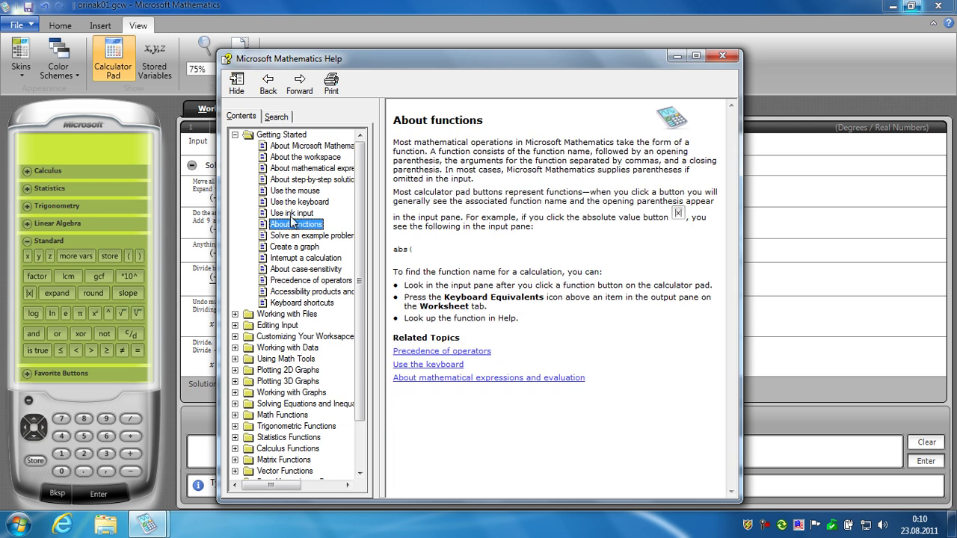
click(293, 213)
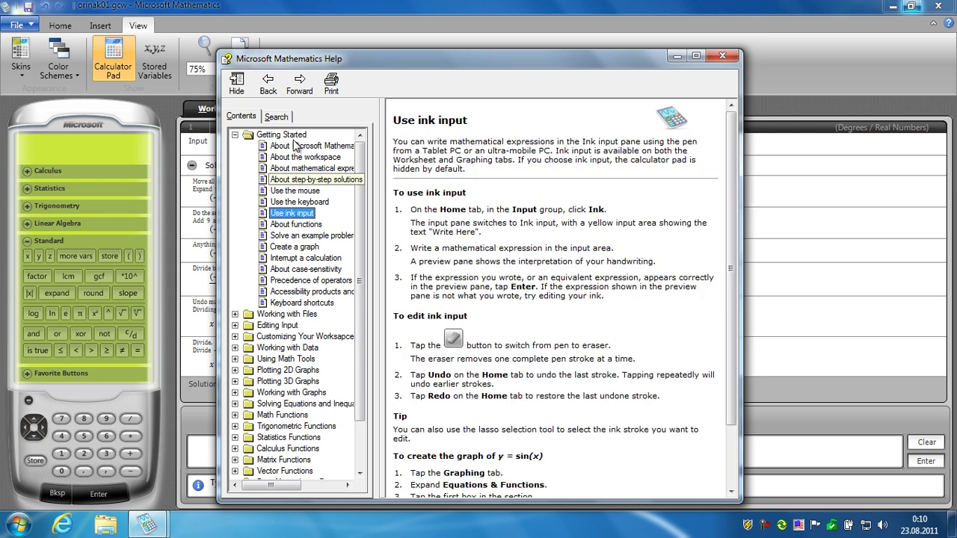
click(728, 57)
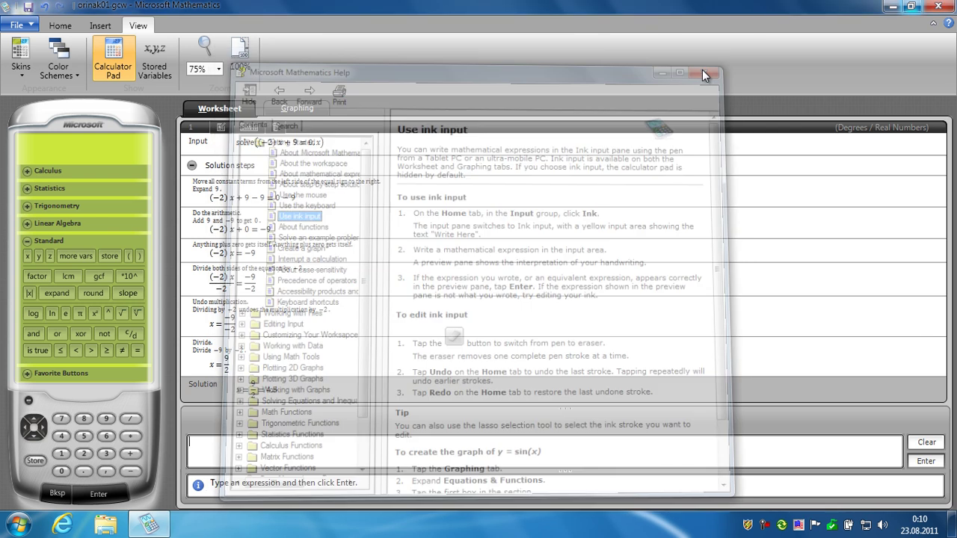
Step: Open the Contact Us resource from the program's help commands
click(16, 25)
mouse_move(34, 334)
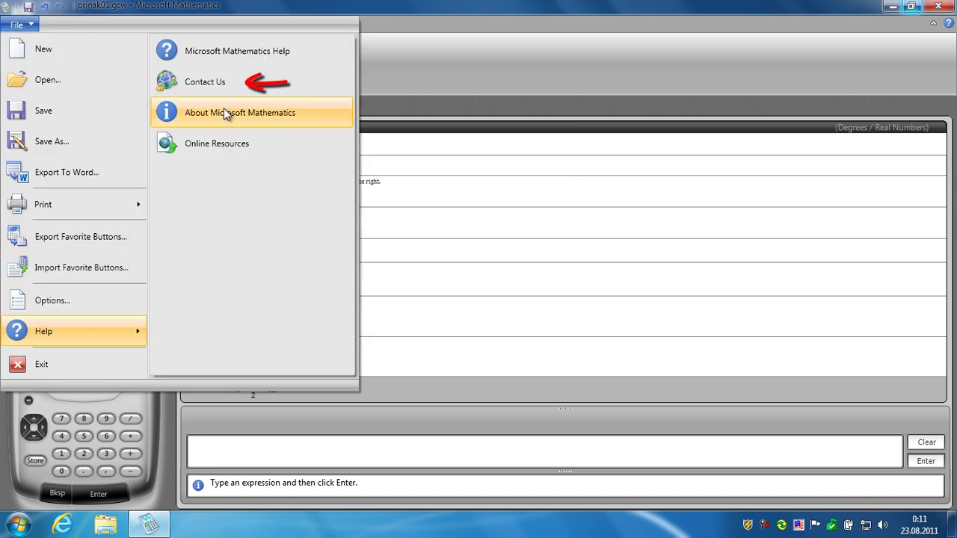
click(218, 83)
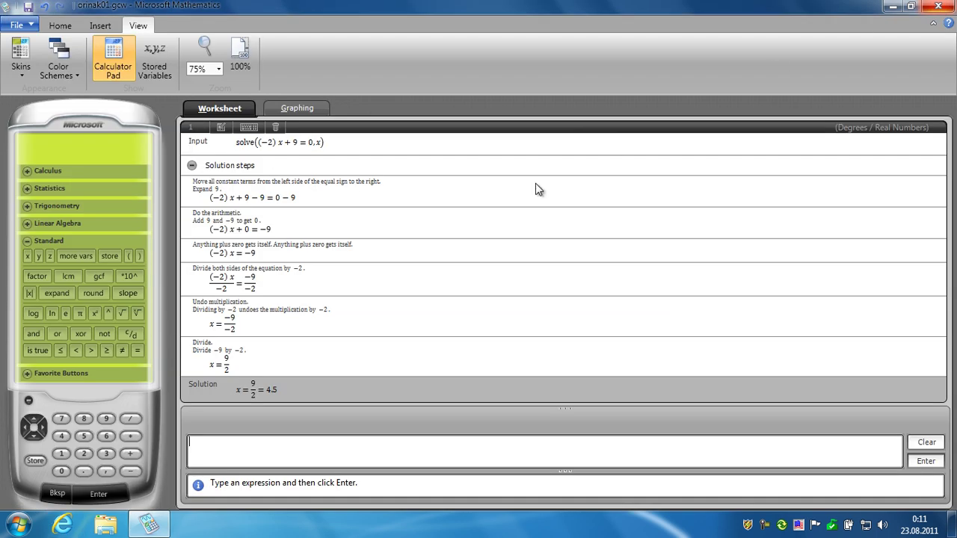
Step: View the About Microsoft Mathematics version and copyright information and close it
click(18, 24)
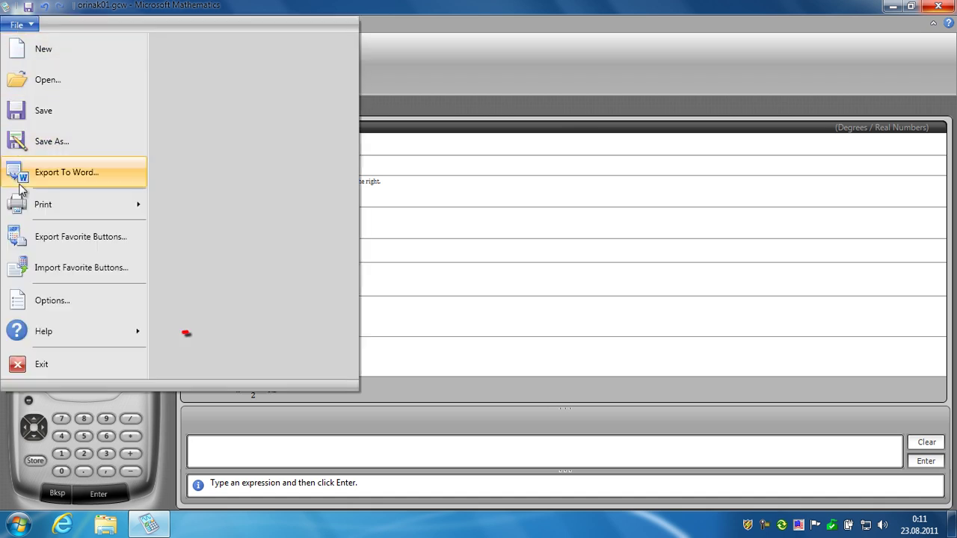
mouse_move(50, 331)
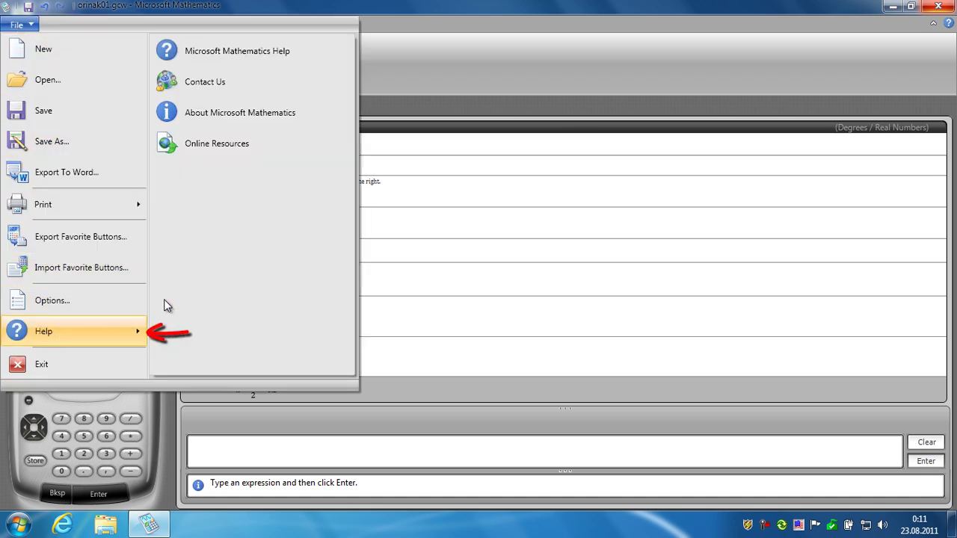
click(267, 114)
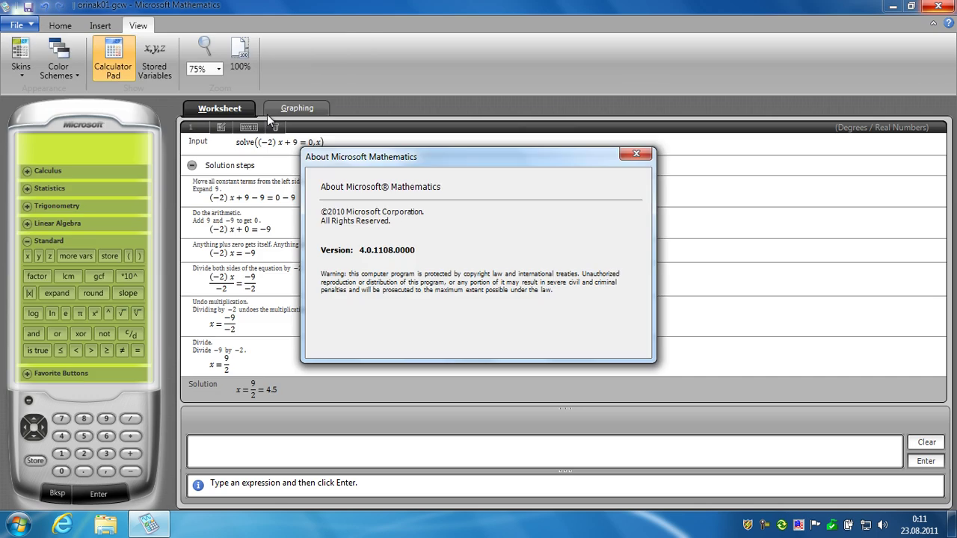
click(635, 154)
Step: Open the Online Resources entry from the program's help commands
click(18, 28)
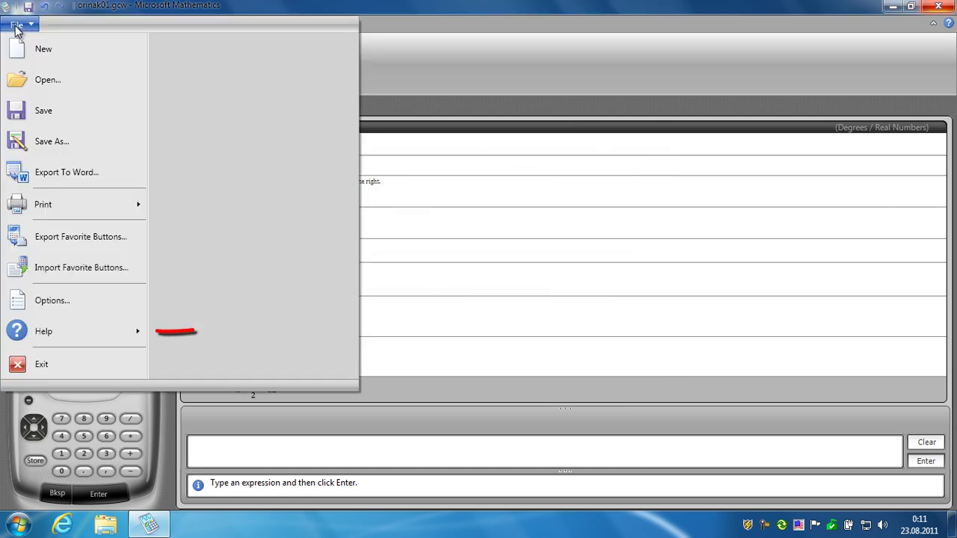
mouse_move(51, 331)
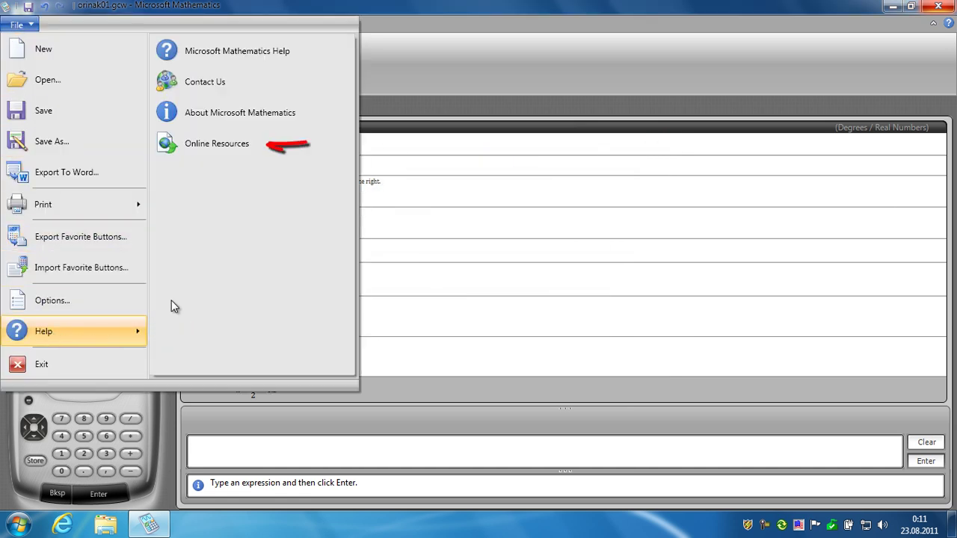
click(235, 146)
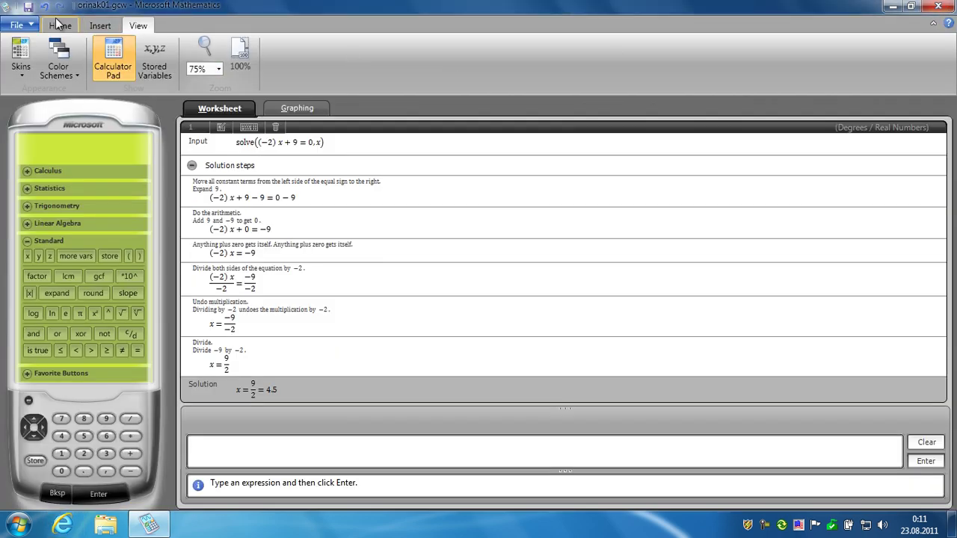
Step: Exit Microsoft Mathematics using the File command for closing the program
click(16, 25)
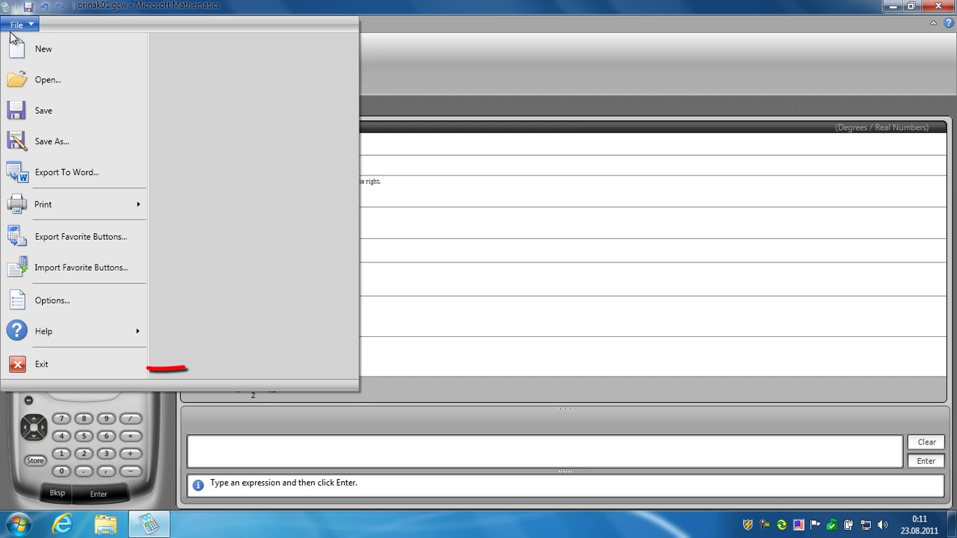
click(56, 366)
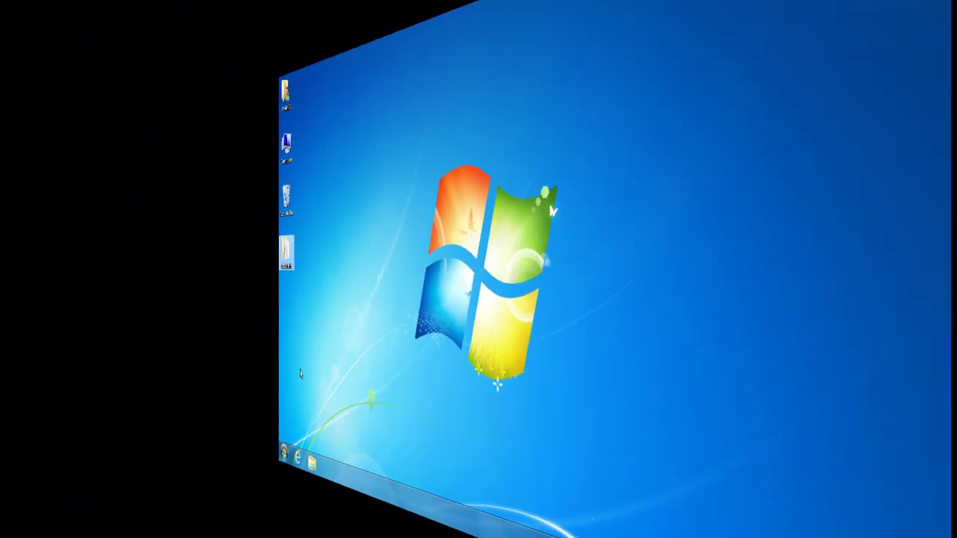